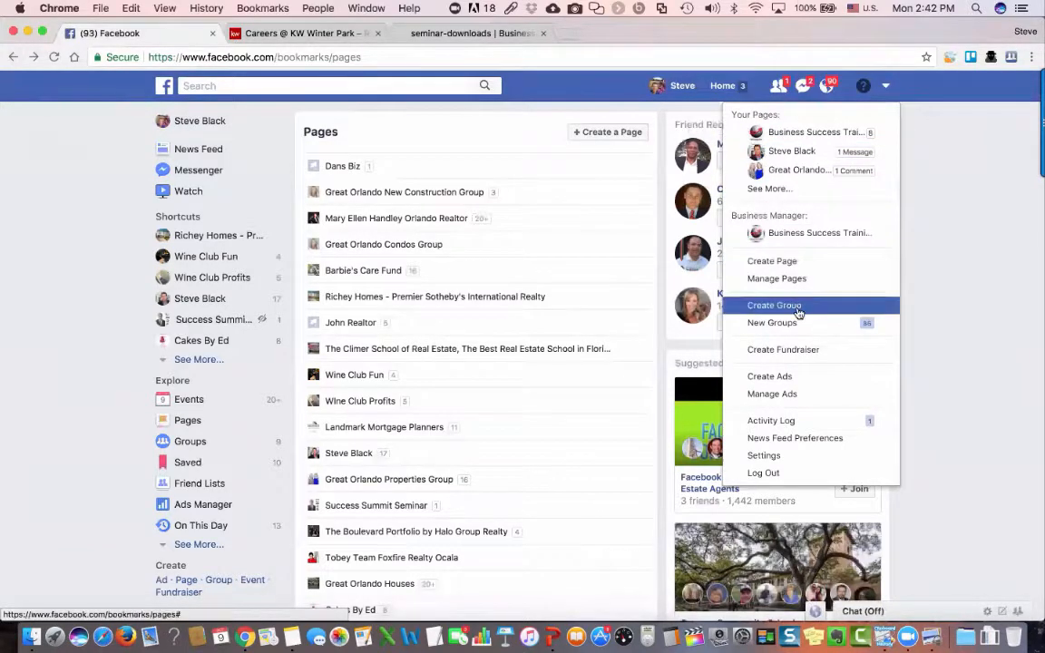
- Start creating a new ad from scratch, discarding the unfinished campaign draft
{"action": "left_click", "coordinate": [791, 380]}
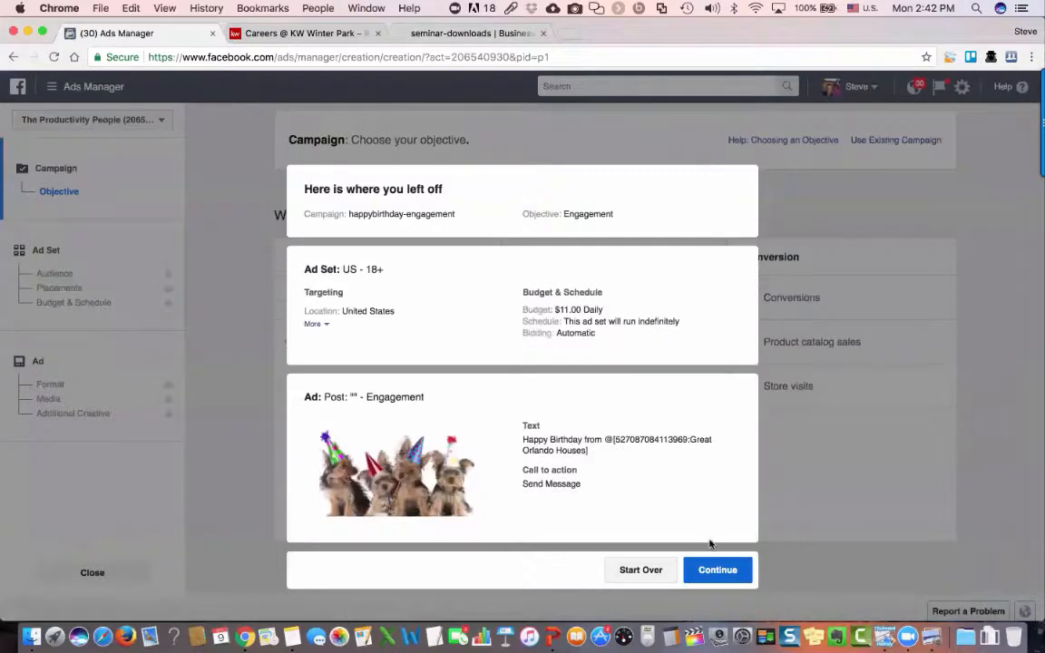
{"action": "left_click", "coordinate": [644, 572]}
- Search Google for "ponte vedra zip code" in a new browser tab and copy the ZIP code from the answer
{"action": "left_click", "coordinate": [563, 32]}
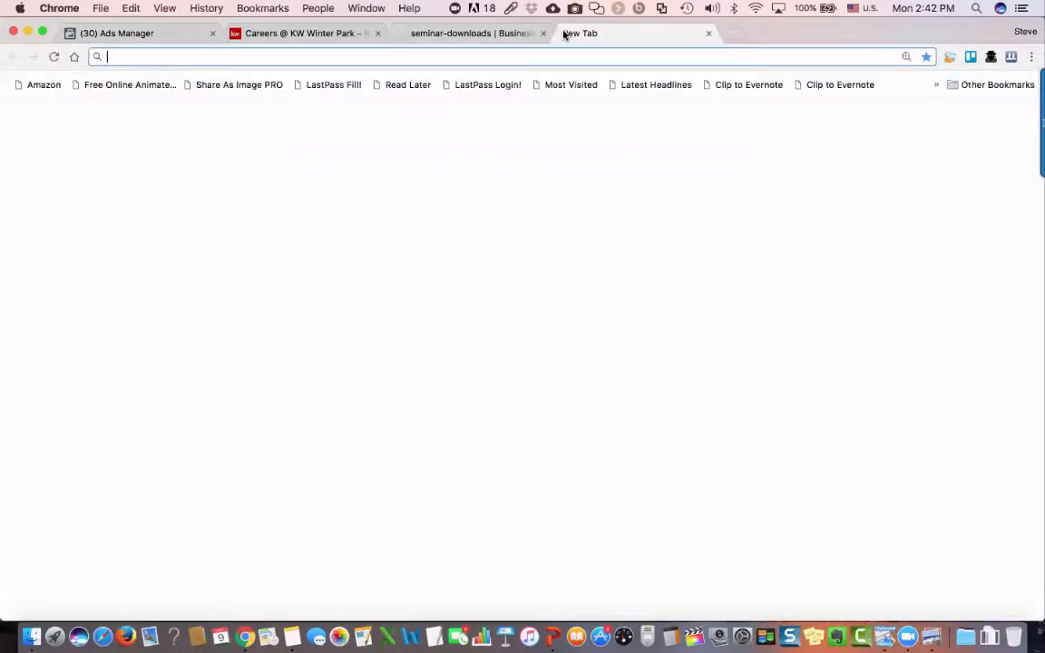
{"action": "type", "text": "google.com"}
{"action": "left_click", "coordinate": [364, 334]}
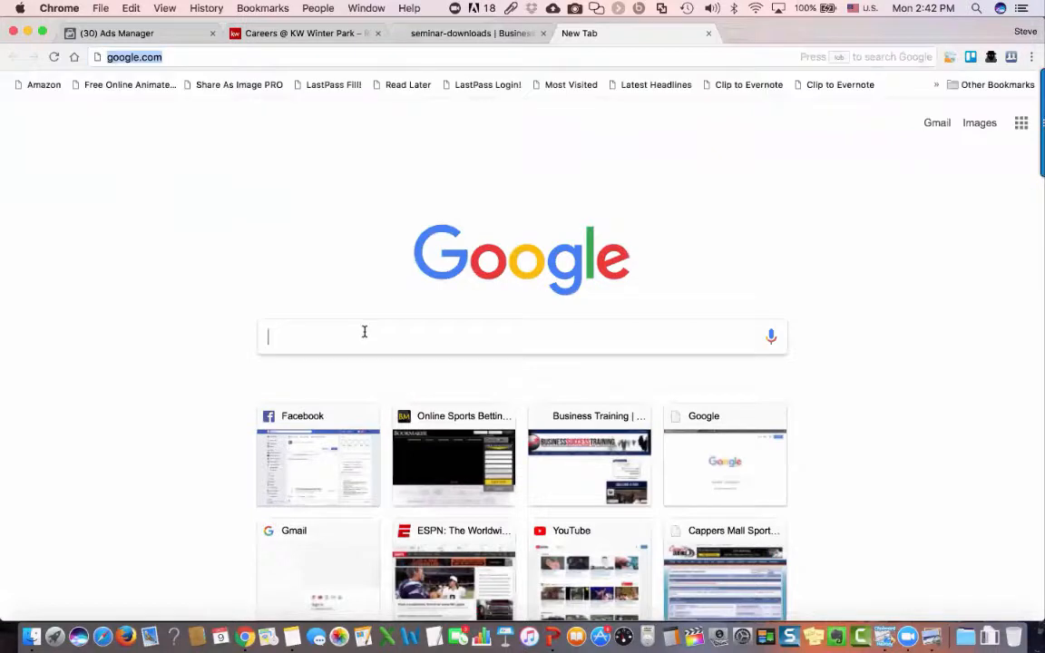
{"action": "type", "text": "ponte v"}
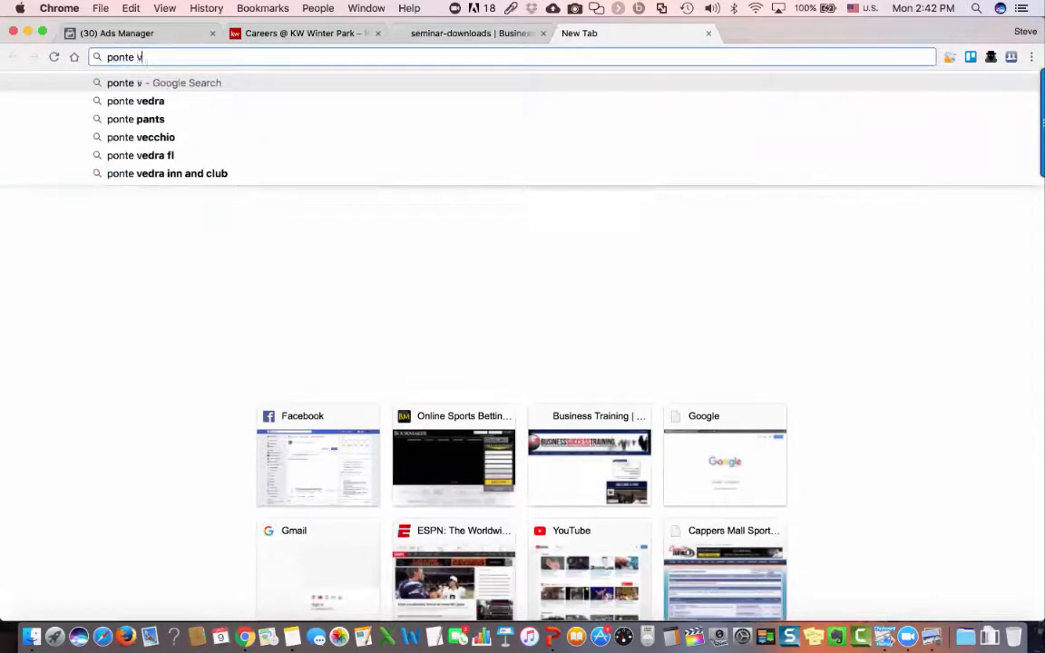
{"action": "type", "text": "edra "}
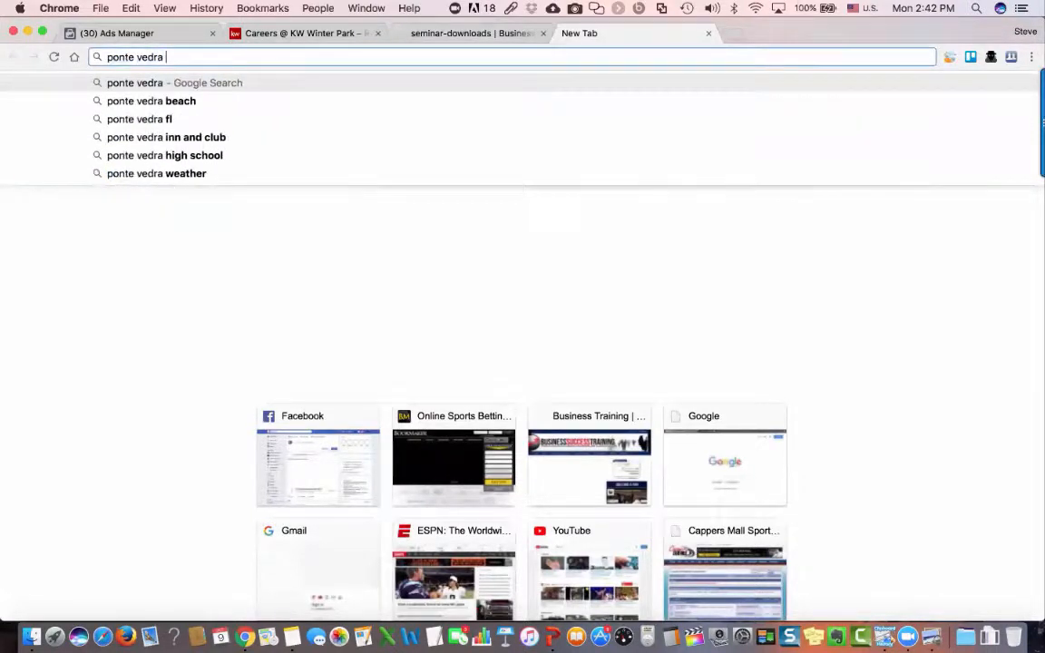
{"action": "type", "text": "zip code"}
{"action": "key", "text": "Return"}
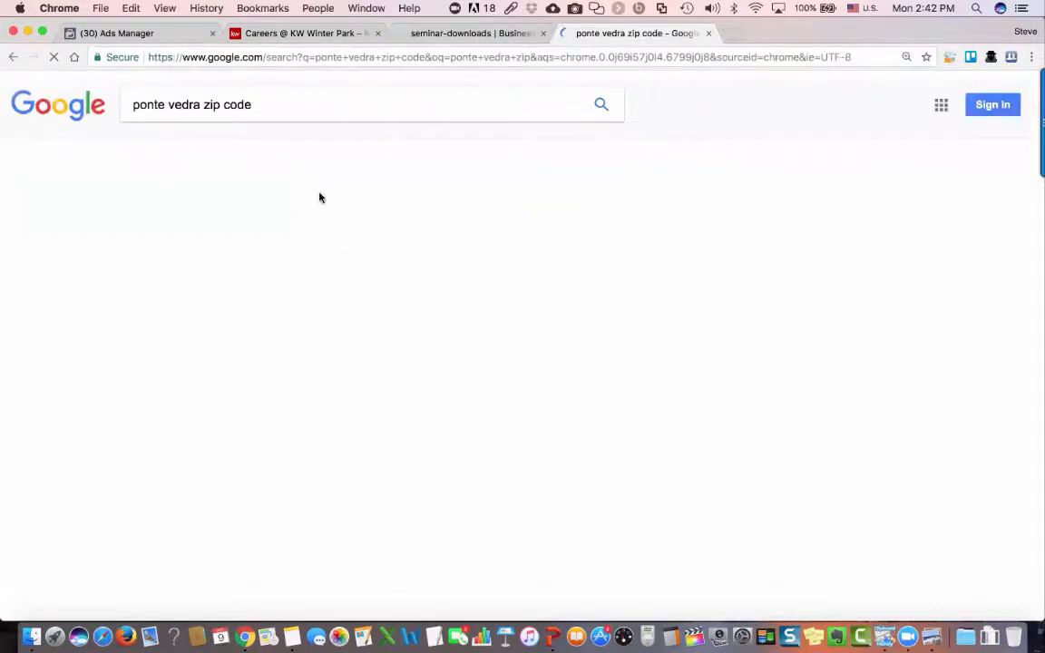
{"action": "left_click_drag", "start_coordinate": [210, 409], "coordinate": [133, 401]}
{"action": "key", "text": "super+c"}
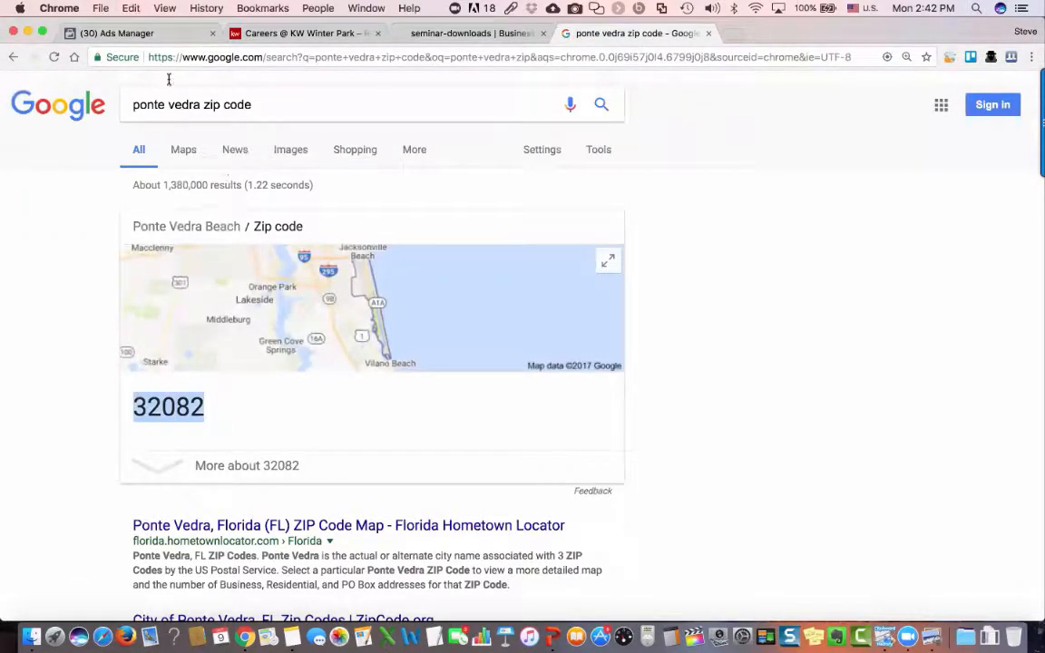
- Back in Ads Manager, choose the Engagement objective and name the campaign PV-55plus-beachhouse-Engagement, continuing to the ad set
{"action": "left_click", "coordinate": [131, 34]}
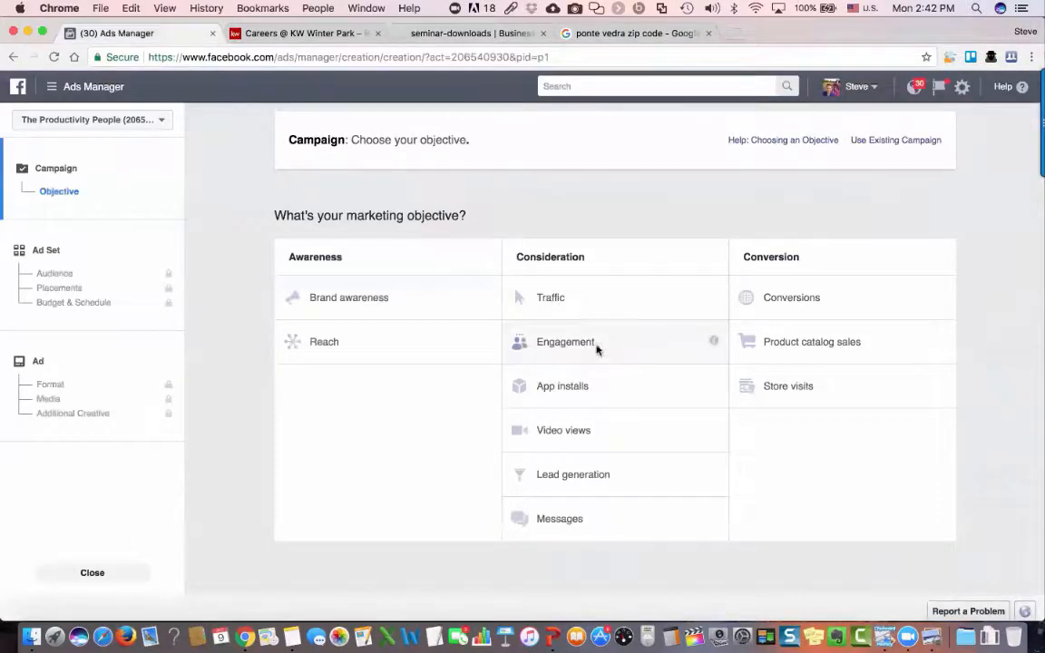
{"action": "left_click", "coordinate": [553, 342]}
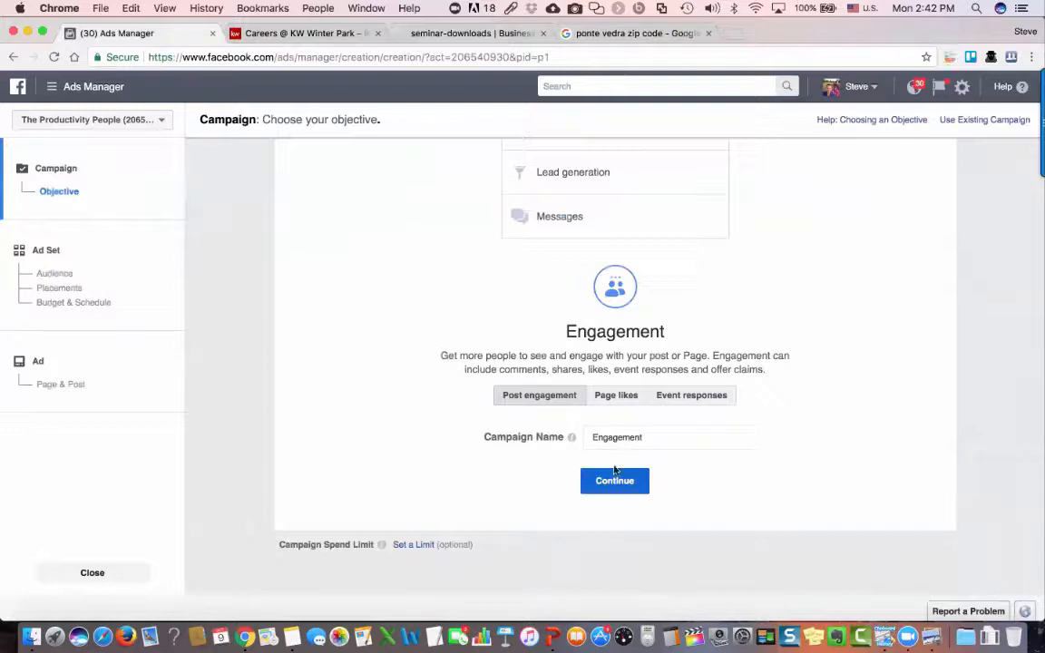
{"action": "left_click", "coordinate": [595, 437]}
{"action": "type", "text": "PV"}
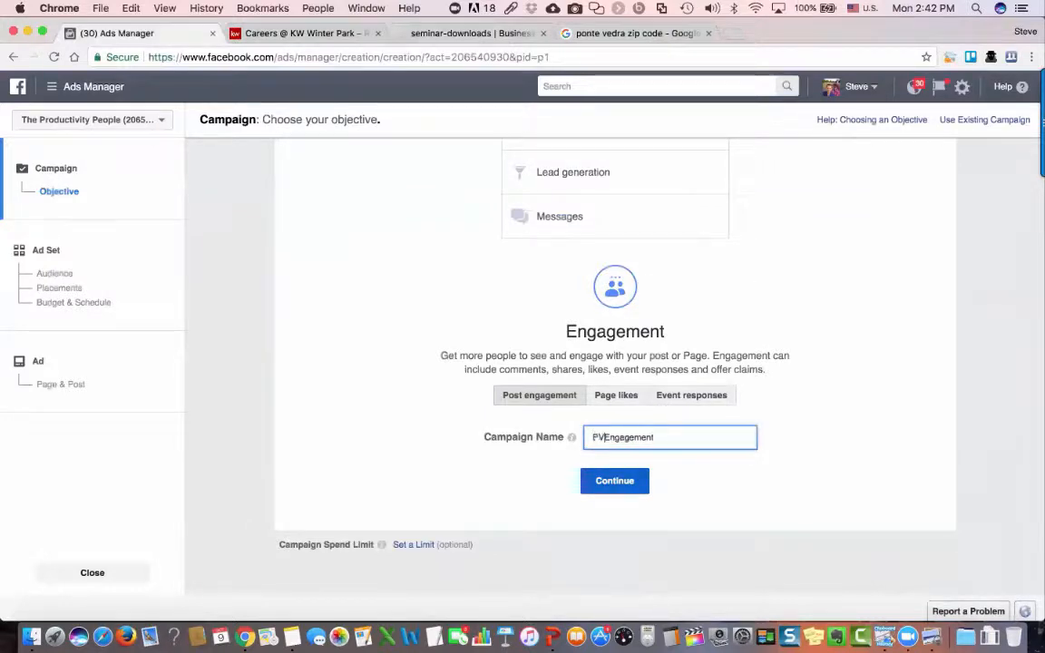
{"action": "type", "text": "-55plu"}
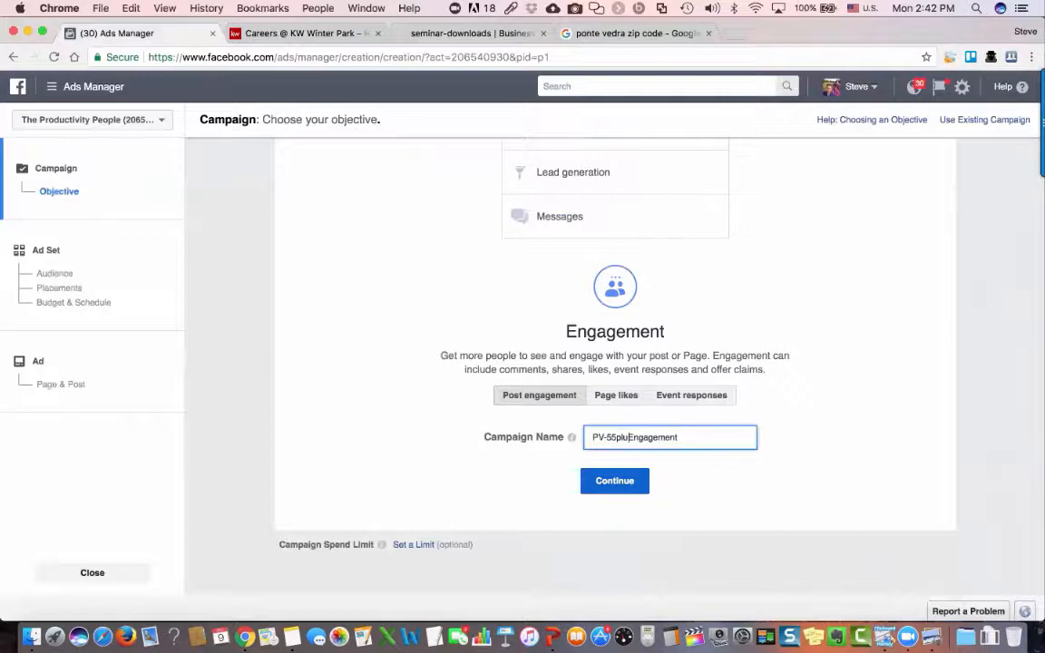
{"action": "type", "text": "s-beachhouse-"}
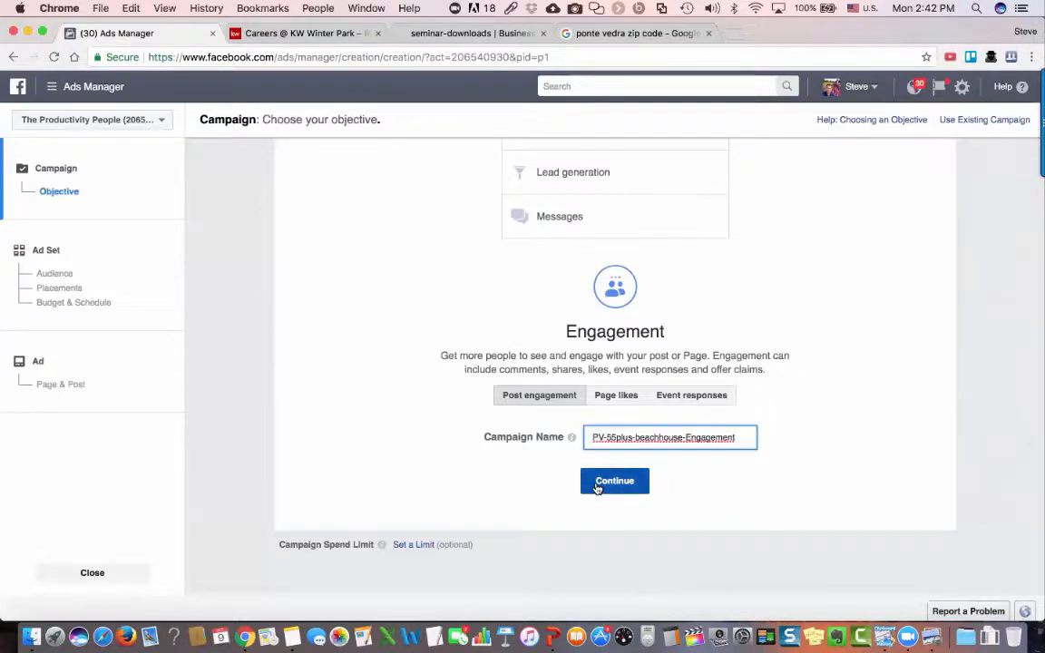
{"action": "left_click", "coordinate": [600, 486]}
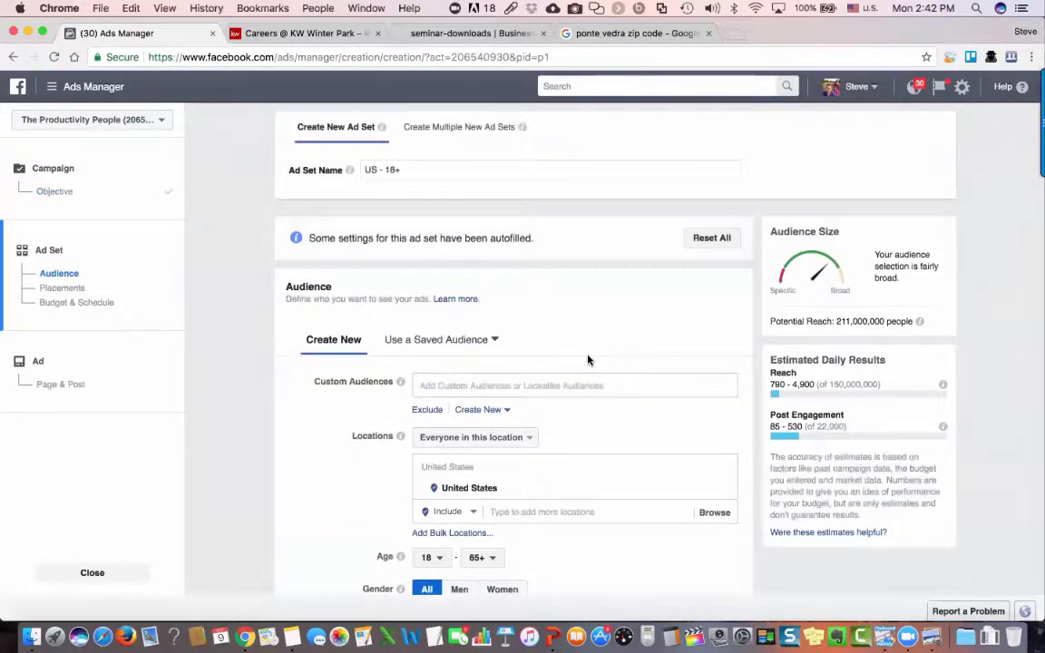
- Set the audience location to the copied ZIP code 32082 in place of the United States
{"action": "scroll", "coordinate": [587, 360], "scroll_direction": "down", "scroll_amount": 3}
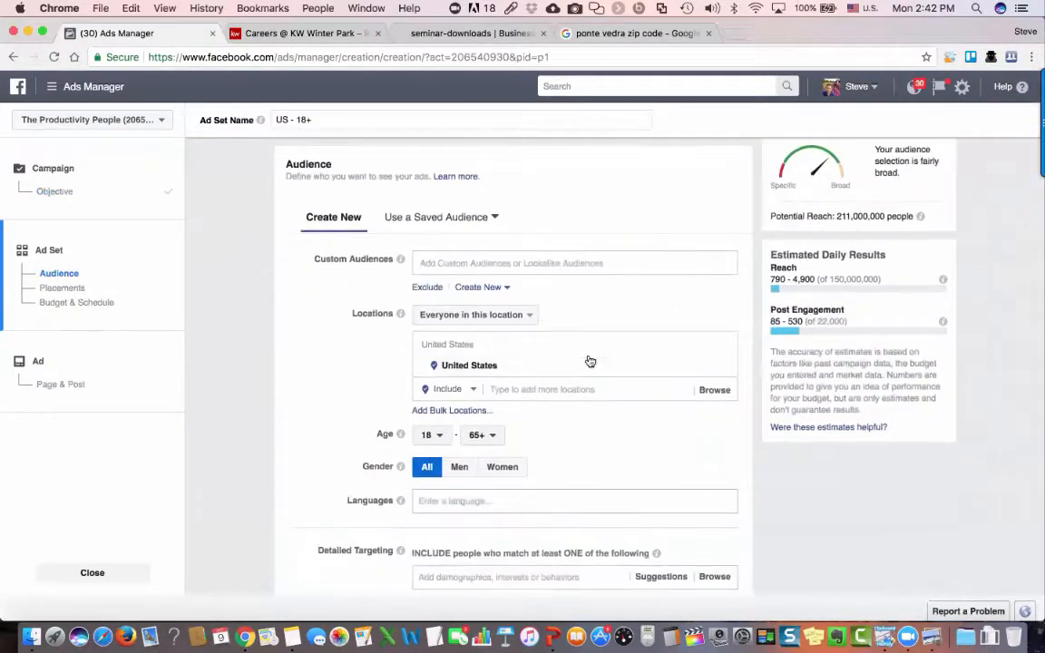
{"action": "left_click", "coordinate": [506, 394]}
{"action": "key", "text": "super+v"}
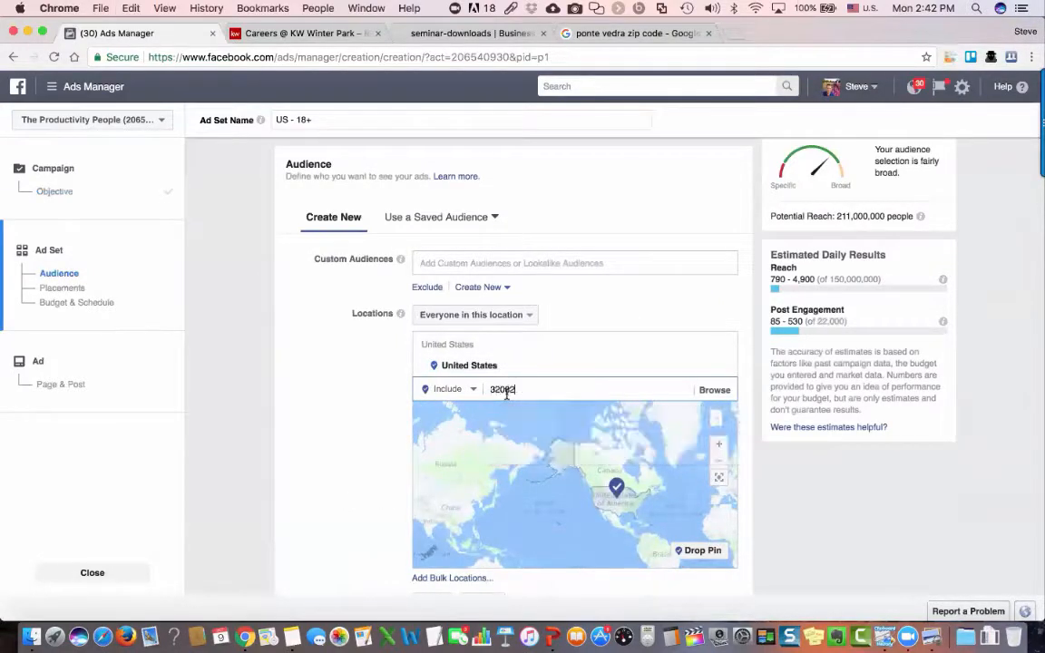
{"action": "key", "text": "Return"}
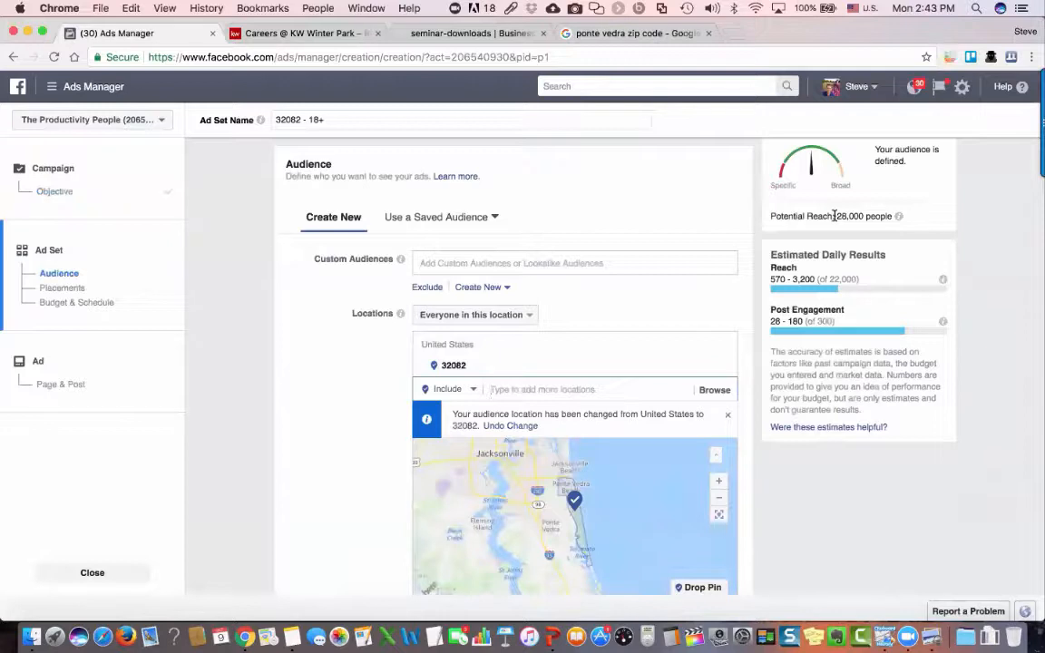
- Restrict the audience to people who live in this location, comparing the potential reach before and after
{"action": "left_click_drag", "start_coordinate": [834, 216], "coordinate": [892, 216]}
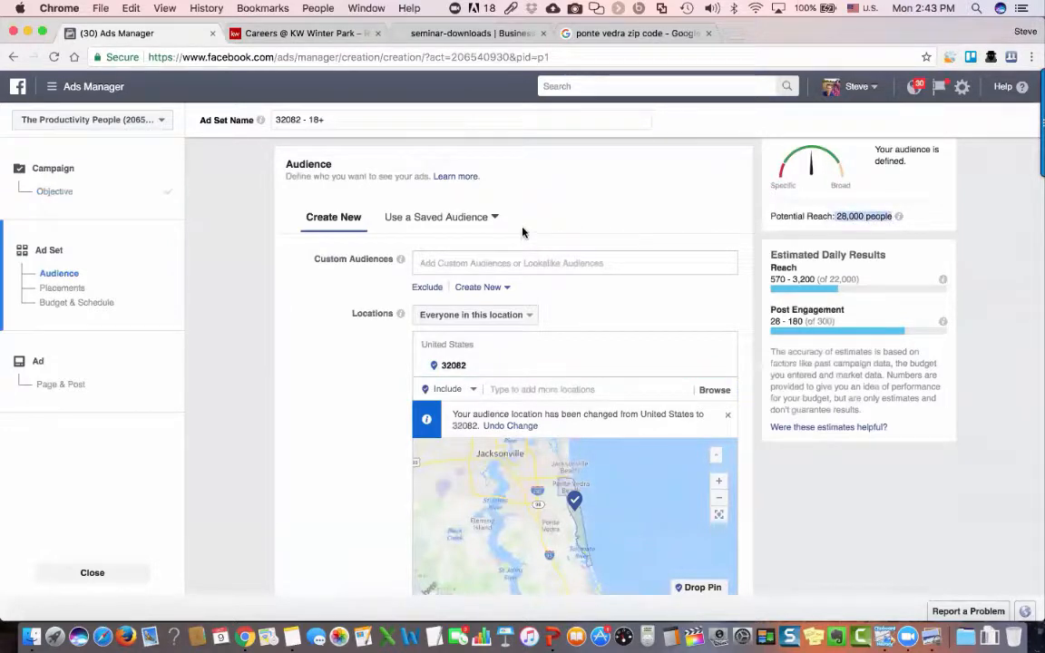
{"action": "left_click", "coordinate": [514, 316]}
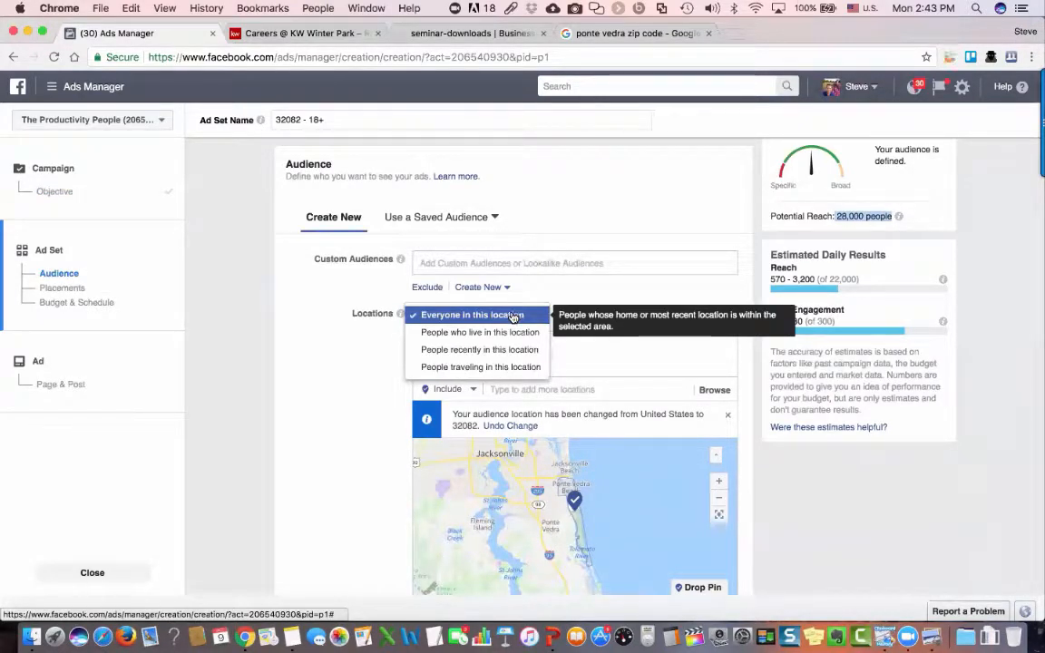
{"action": "left_click", "coordinate": [506, 332]}
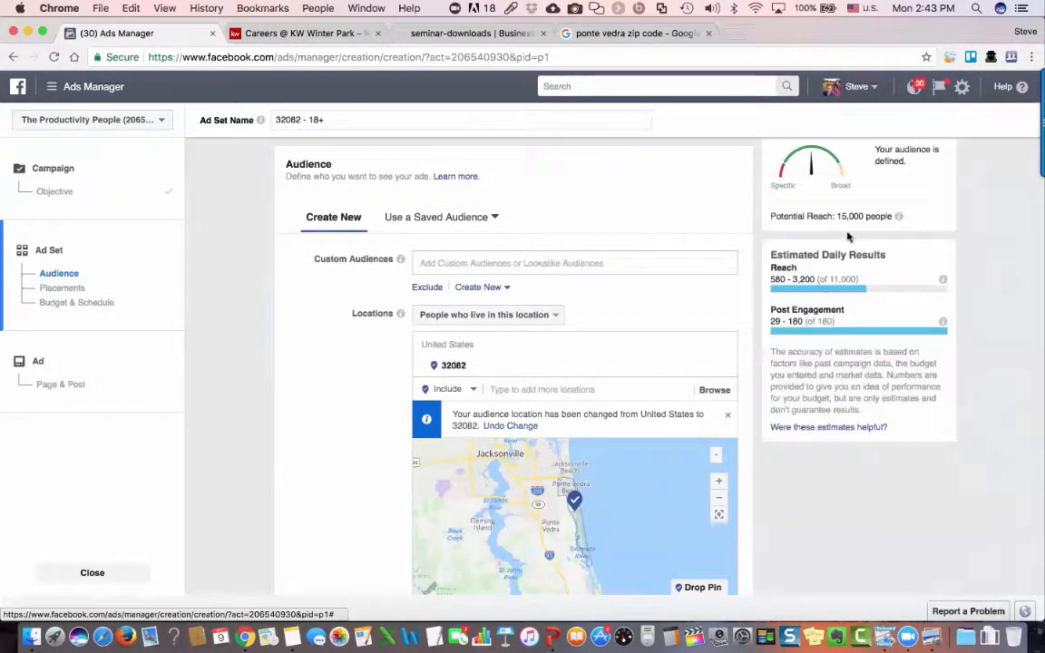
{"action": "left_click_drag", "start_coordinate": [836, 217], "coordinate": [888, 218]}
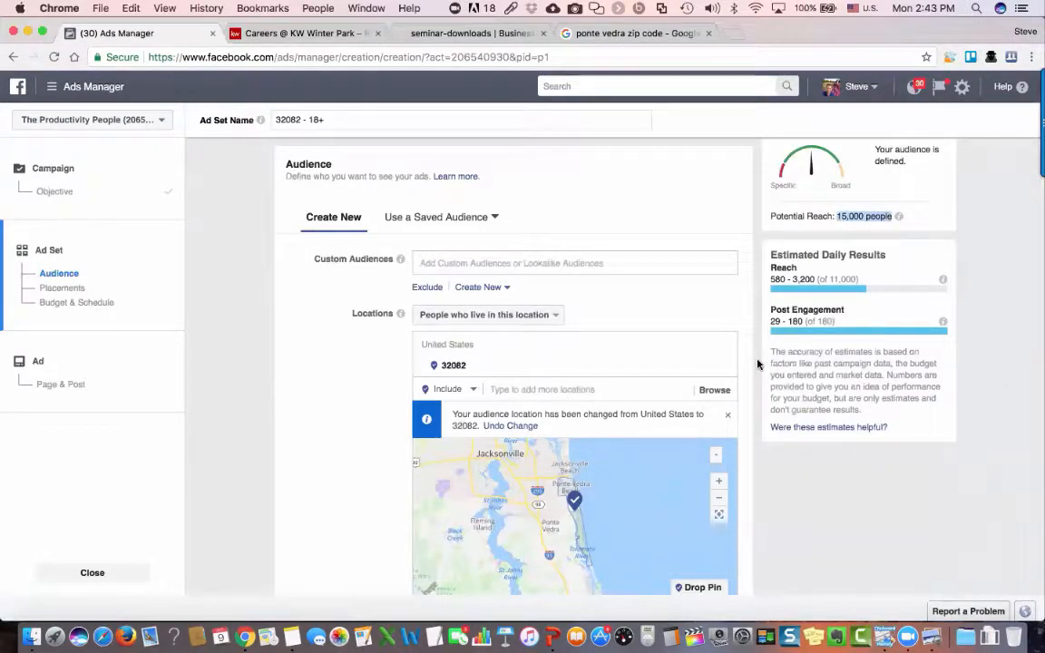
{"action": "left_click", "coordinate": [836, 217]}
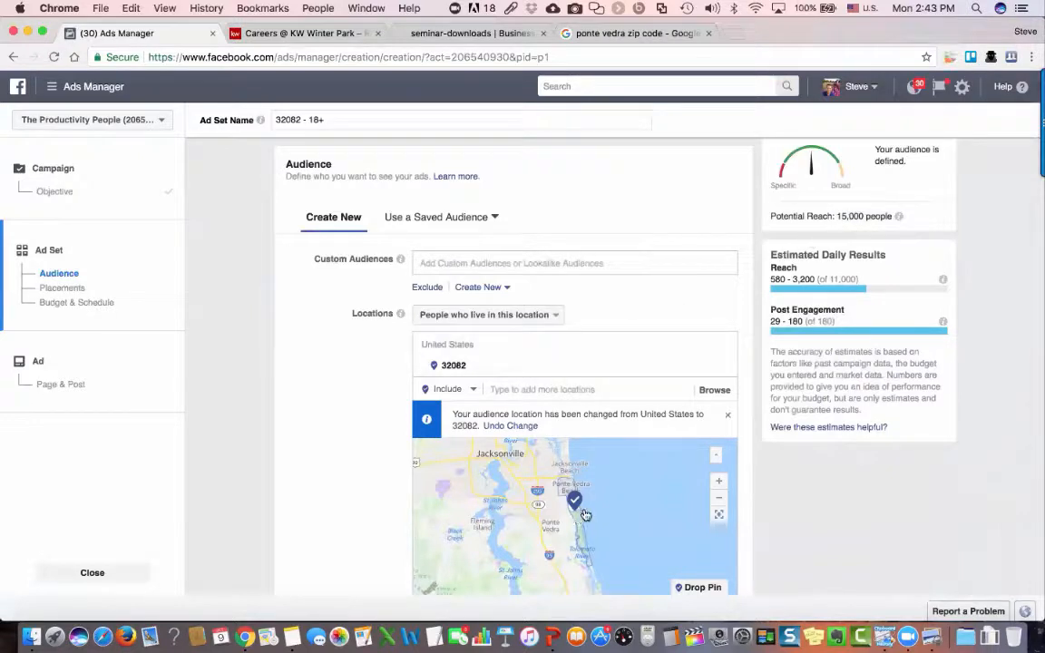
- Switch the ad set to a lifetime budget of $210.00
{"action": "scroll", "coordinate": [777, 529], "scroll_direction": "down", "scroll_amount": 5}
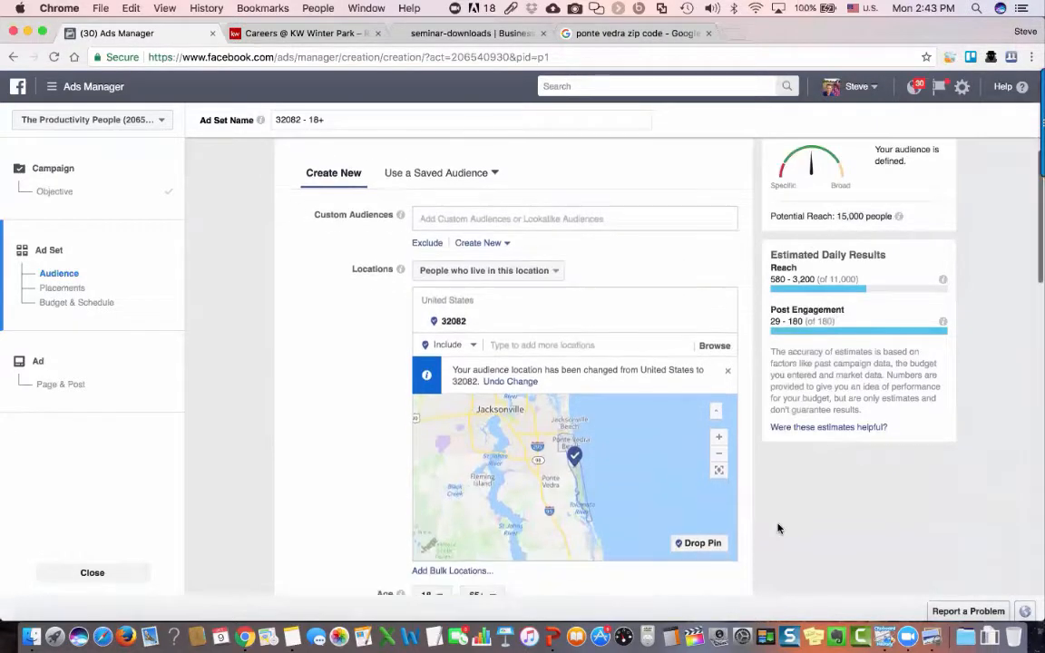
{"action": "scroll", "coordinate": [778, 529], "scroll_direction": "down", "scroll_amount": 1}
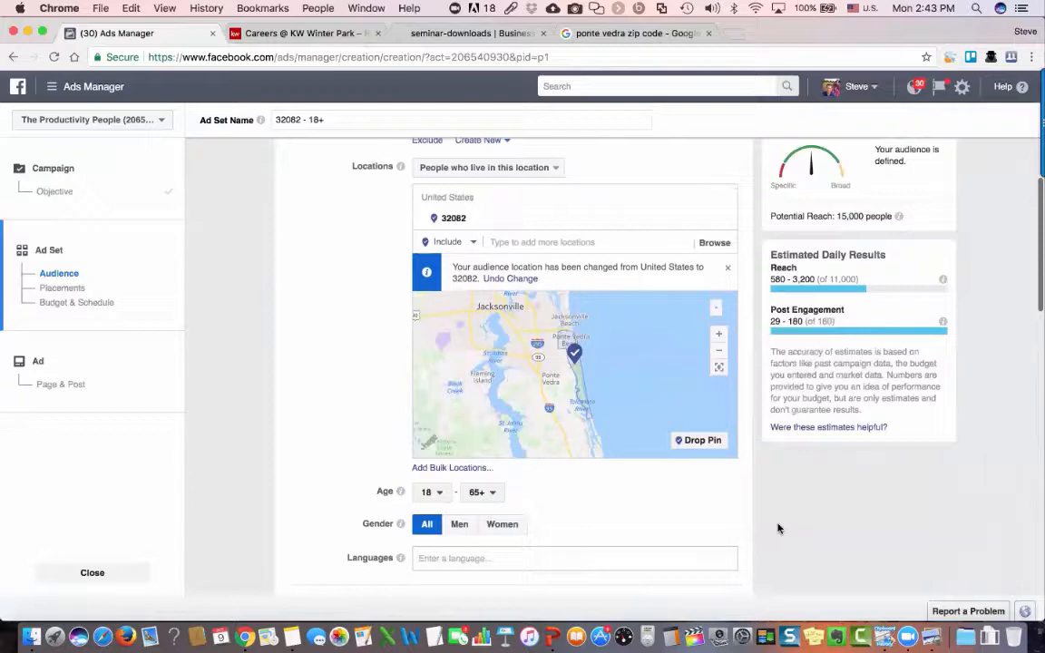
{"action": "scroll", "coordinate": [777, 529], "scroll_direction": "down", "scroll_amount": 5}
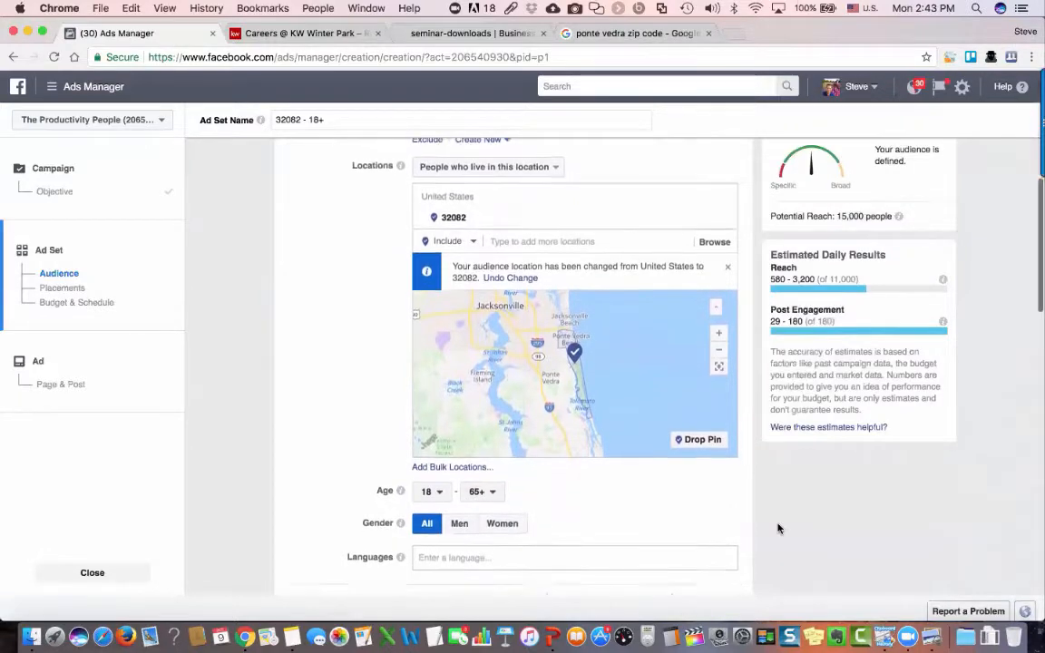
{"action": "scroll", "coordinate": [777, 529], "scroll_direction": "down", "scroll_amount": 15}
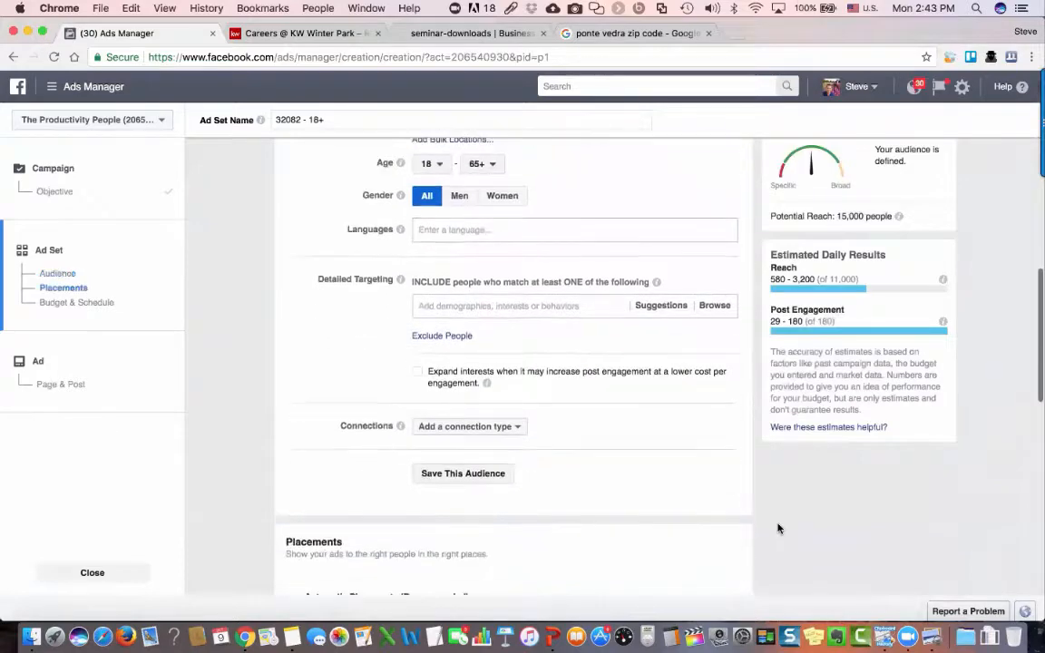
{"action": "scroll", "coordinate": [778, 529], "scroll_direction": "down", "scroll_amount": 5}
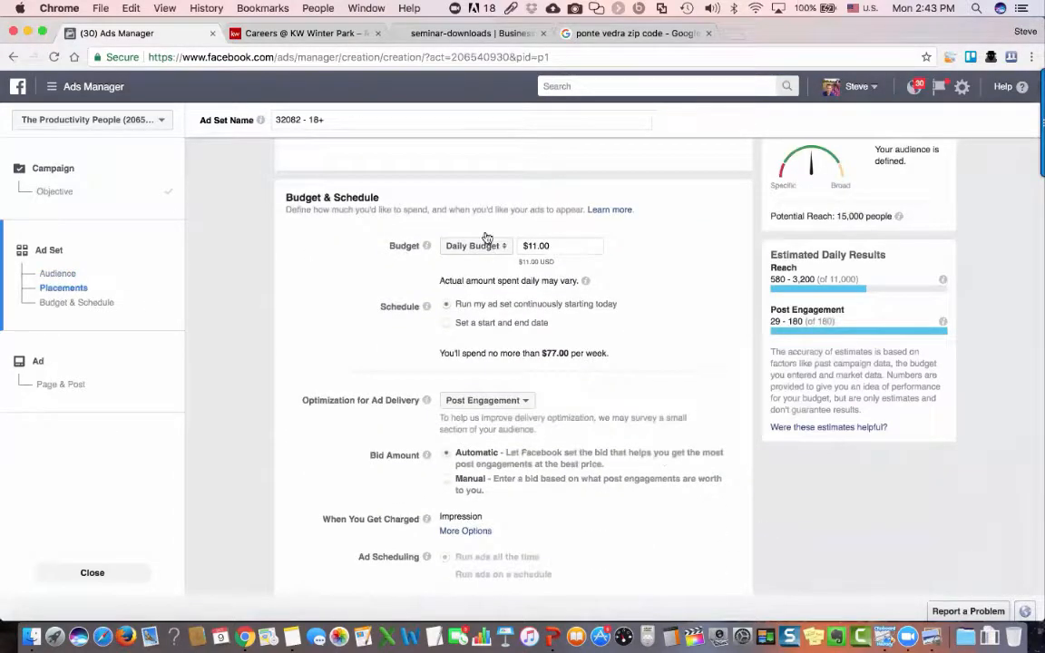
{"action": "left_click", "coordinate": [481, 246]}
{"action": "left_click", "coordinate": [491, 265]}
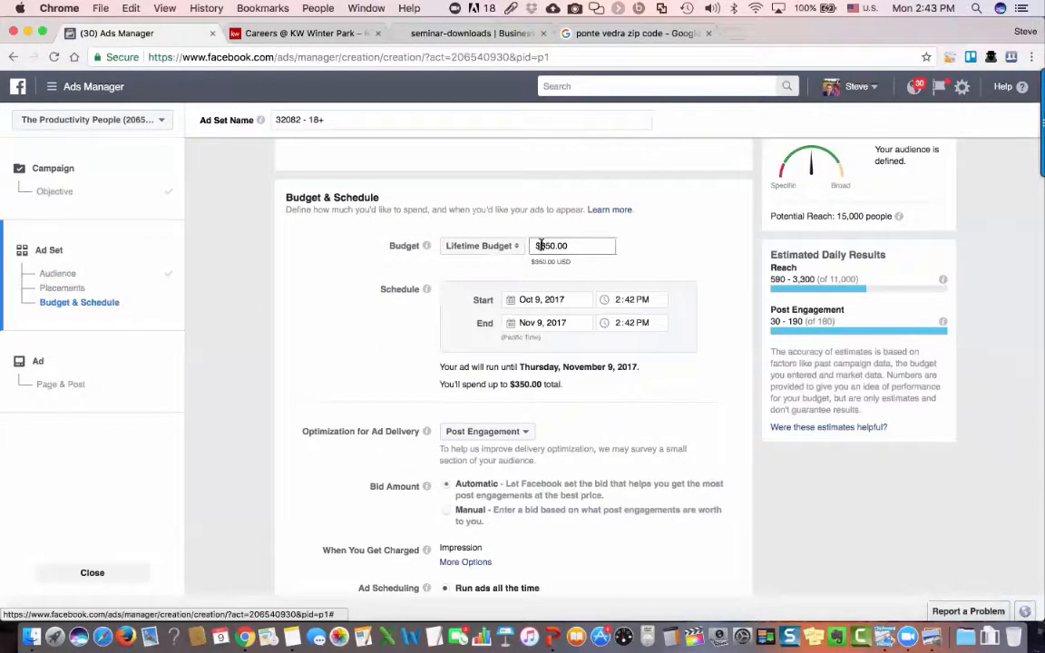
{"action": "type", "text": "210.0"}
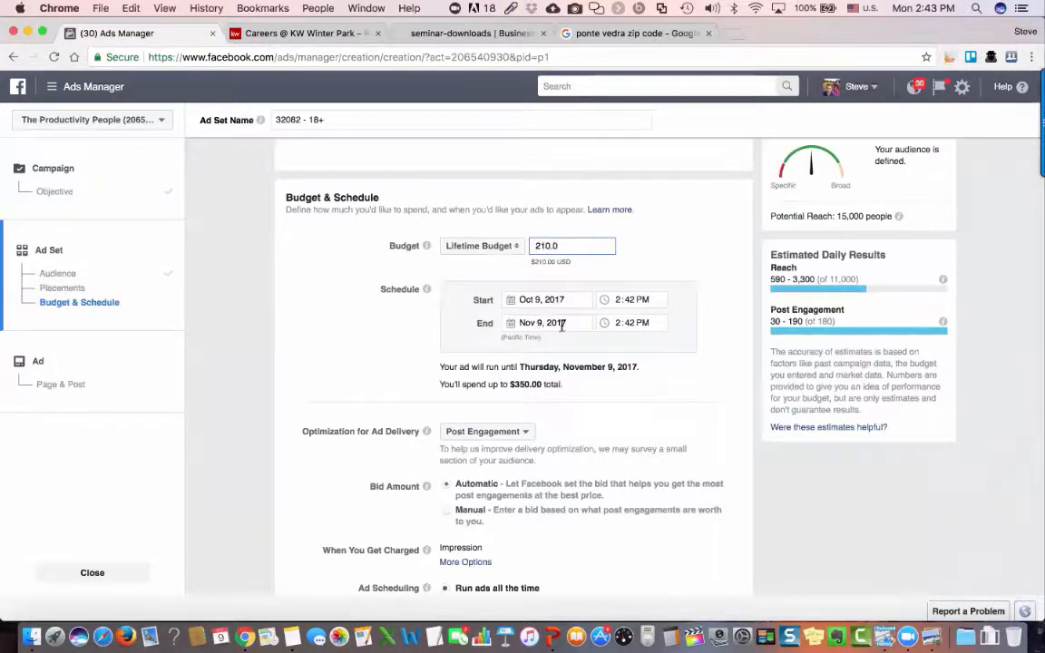
{"action": "left_click", "coordinate": [675, 361]}
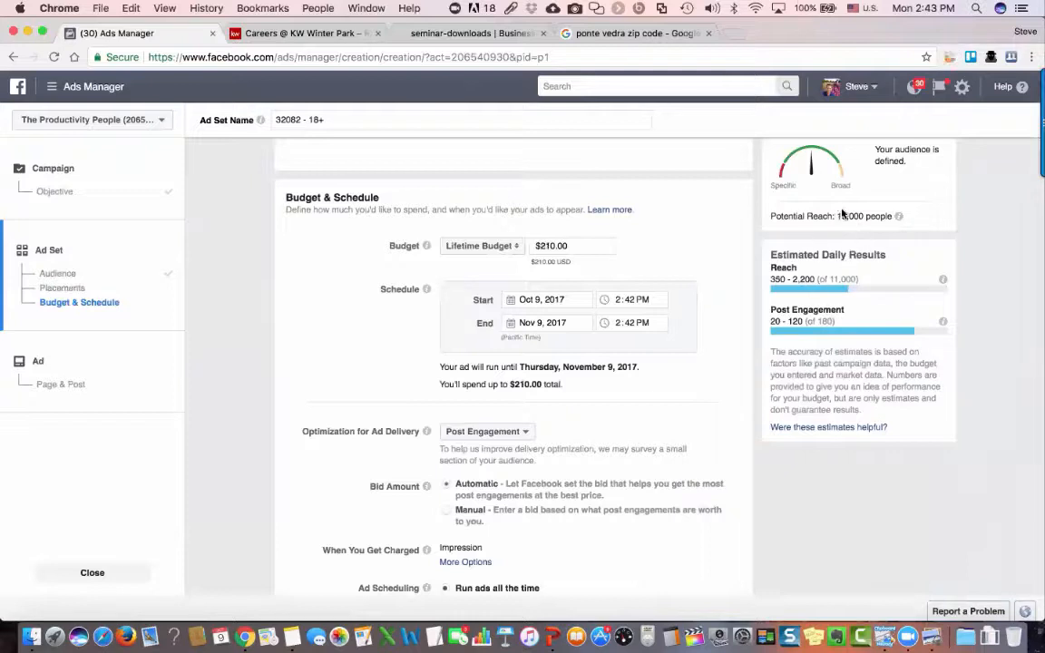
- Add the Homeowners demographic to the ad set's detailed targeting
{"action": "mouse_move", "coordinate": [895, 218]}
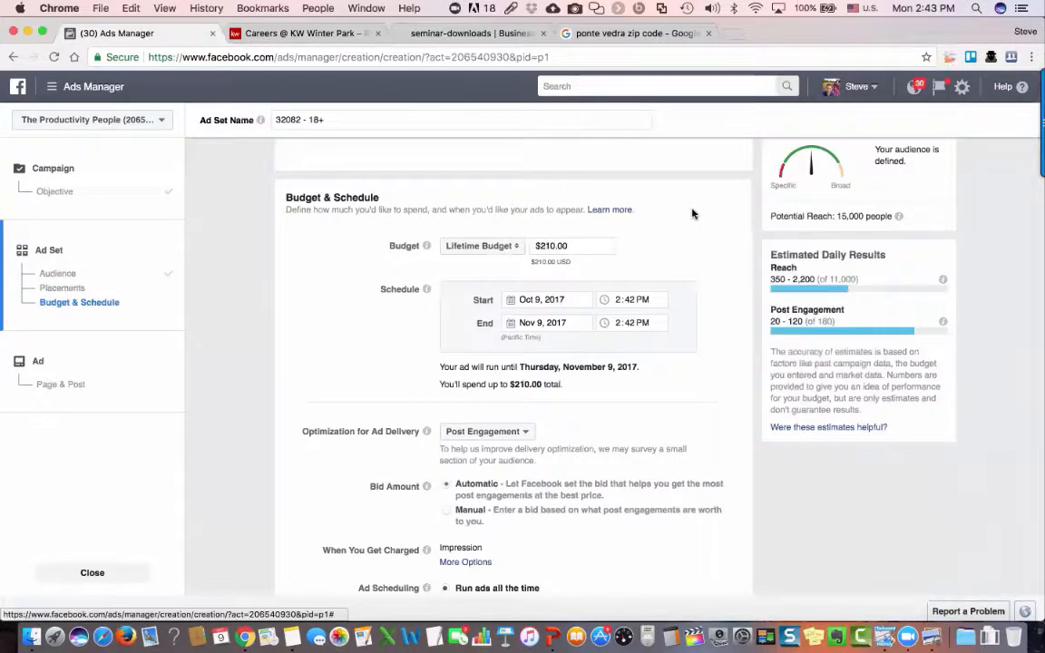
{"action": "scroll", "coordinate": [692, 214], "scroll_direction": "up", "scroll_amount": 2}
{"action": "scroll", "coordinate": [692, 214], "scroll_direction": "up", "scroll_amount": 3}
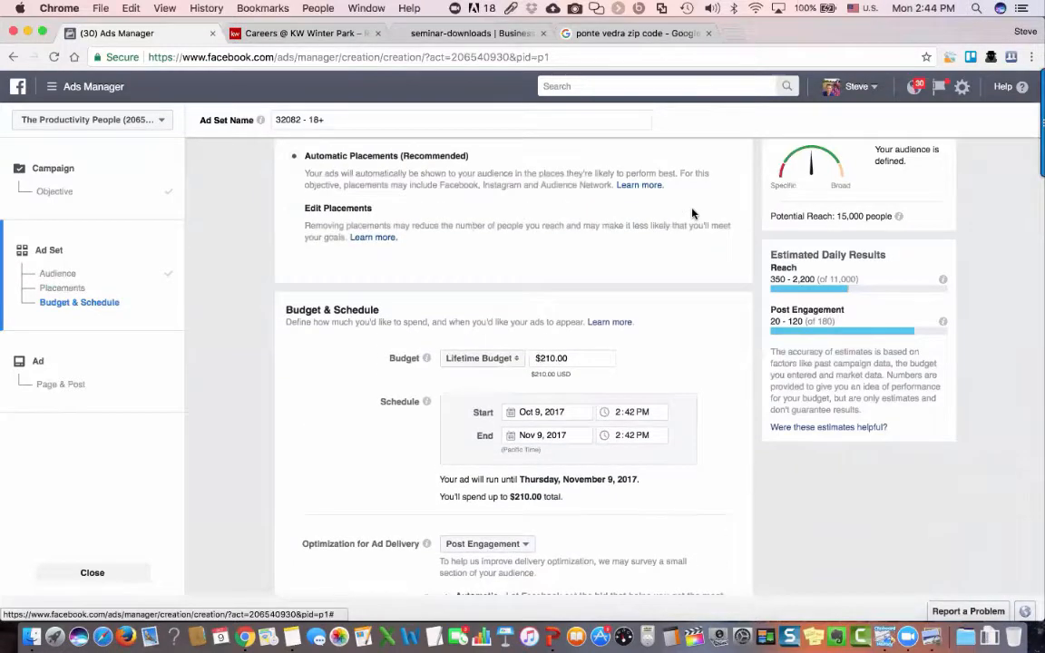
{"action": "scroll", "coordinate": [692, 214], "scroll_direction": "up", "scroll_amount": 10}
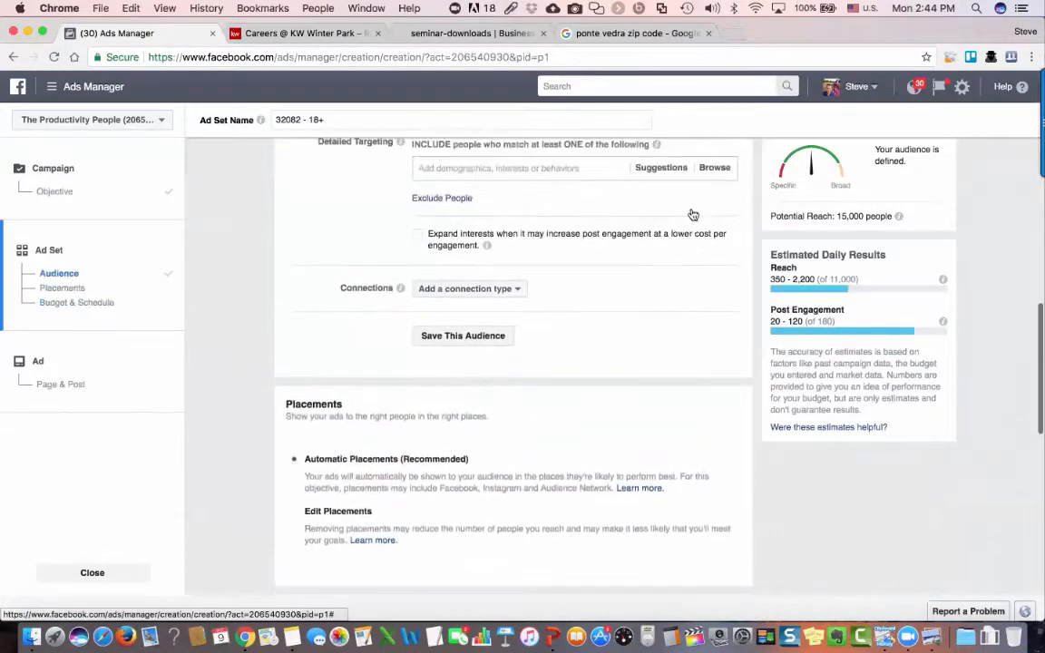
{"action": "scroll", "coordinate": [692, 214], "scroll_direction": "up", "scroll_amount": 1}
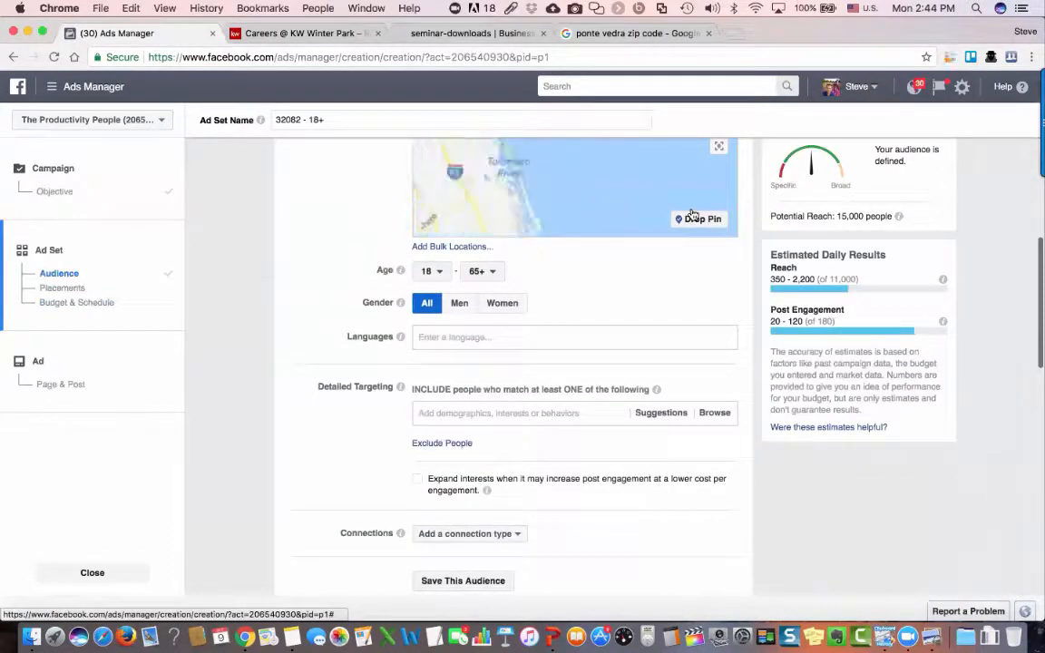
{"action": "scroll", "coordinate": [748, 394], "scroll_direction": "up", "scroll_amount": 4}
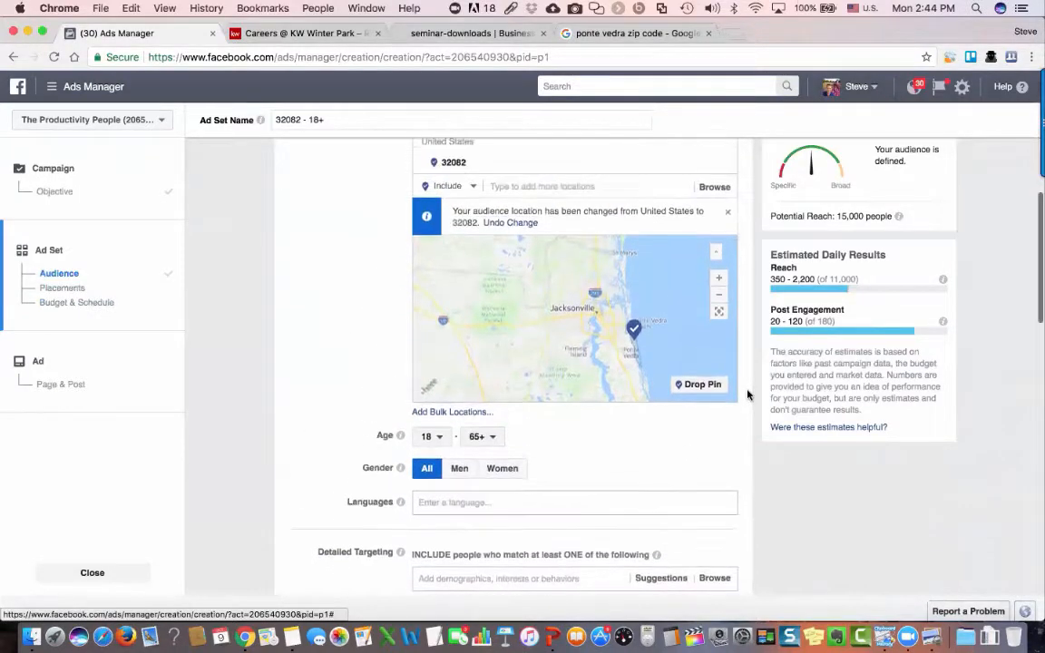
{"action": "scroll", "coordinate": [749, 395], "scroll_direction": "down", "scroll_amount": 4}
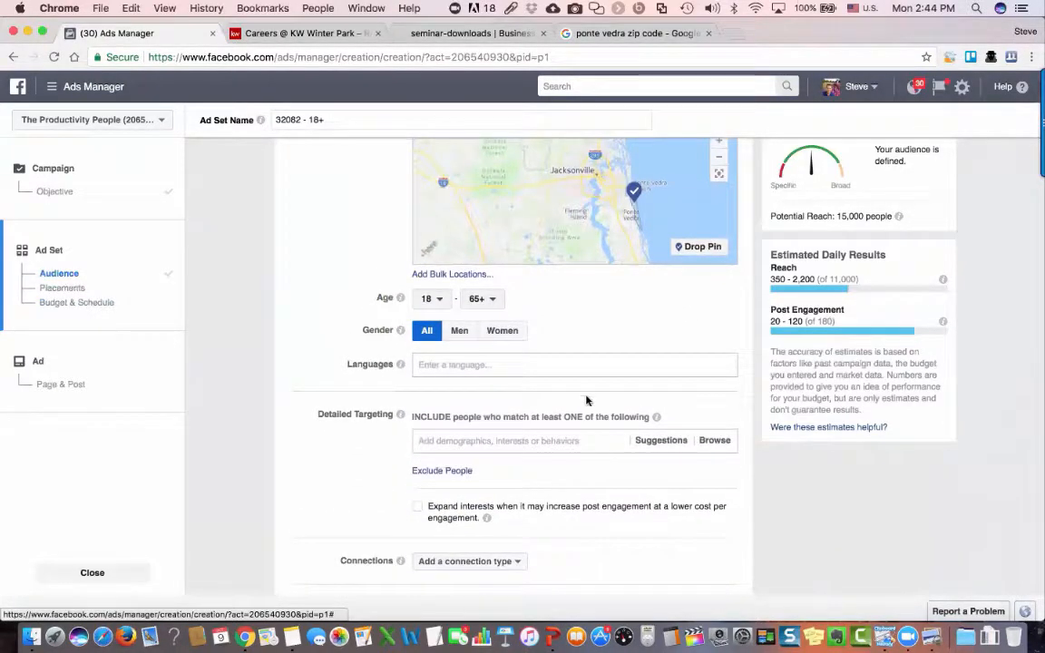
{"action": "left_click", "coordinate": [424, 438]}
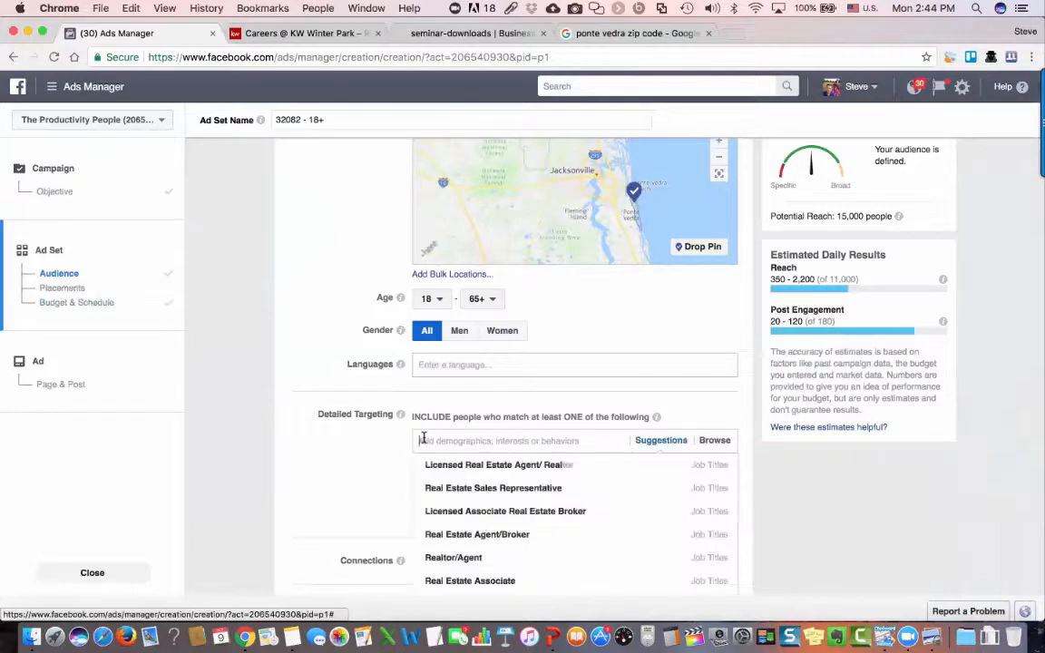
{"action": "type", "text": "hom"}
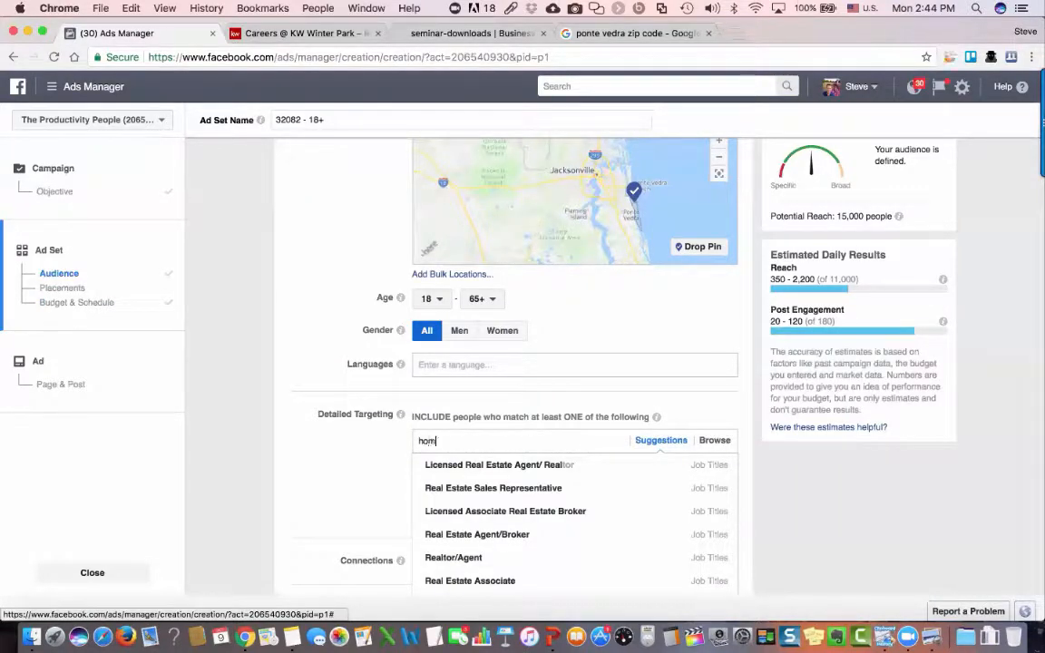
{"action": "type", "text": "eowners"}
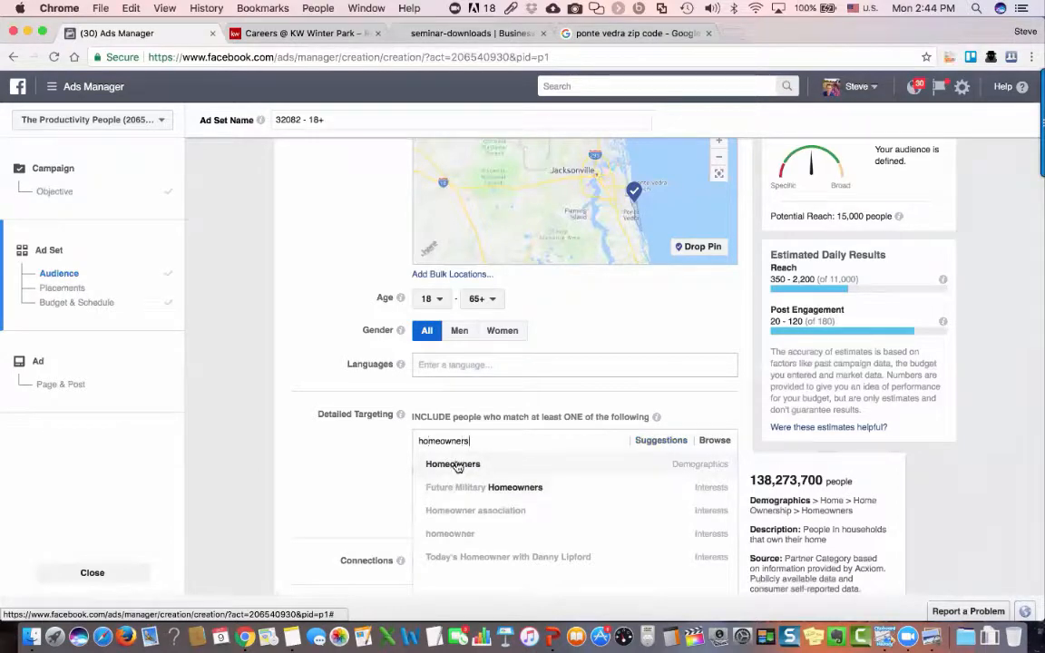
{"action": "left_click", "coordinate": [458, 468]}
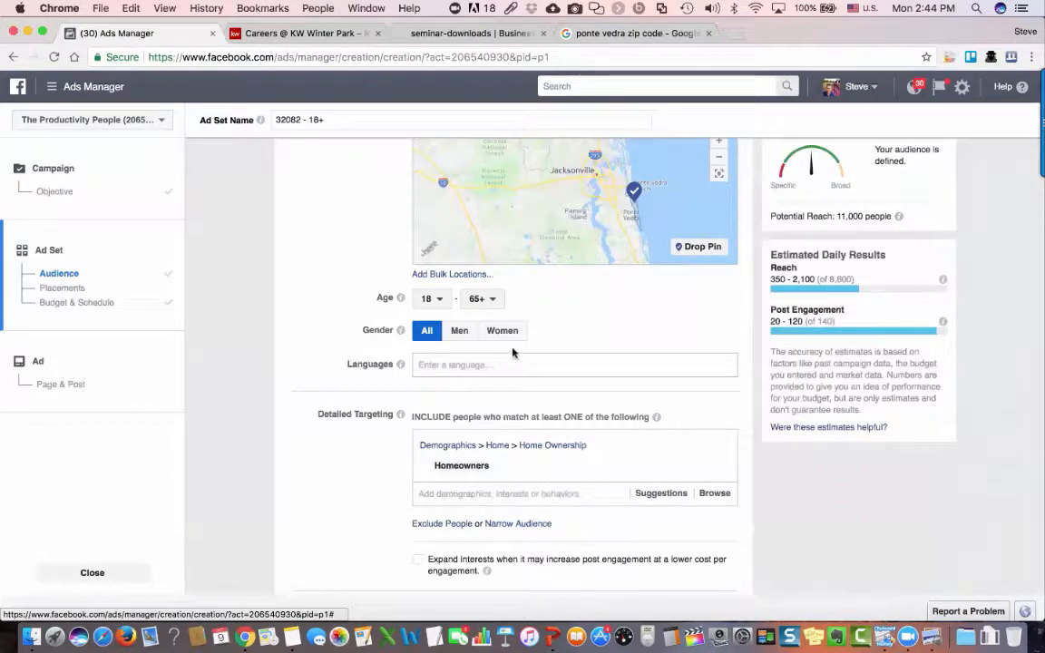
- Set the audience's minimum age to 55 and check the potential reach
{"action": "left_click", "coordinate": [434, 299]}
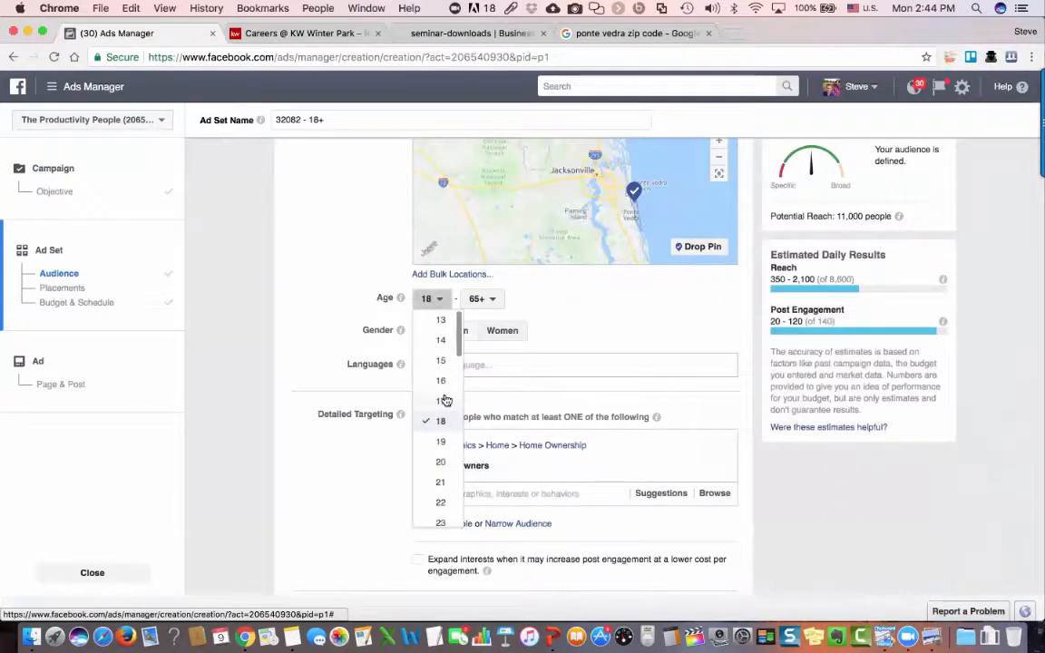
{"action": "scroll", "coordinate": [444, 397], "scroll_direction": "down", "scroll_amount": 5}
{"action": "scroll", "coordinate": [446, 400], "scroll_direction": "down", "scroll_amount": 3}
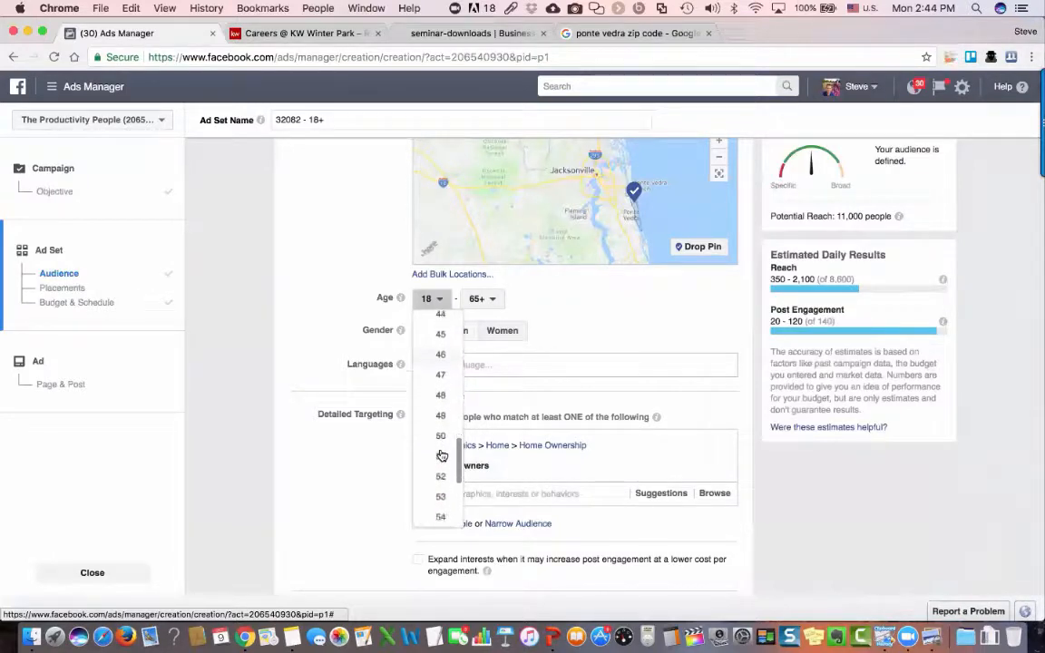
{"action": "scroll", "coordinate": [443, 472], "scroll_direction": "down", "scroll_amount": 3}
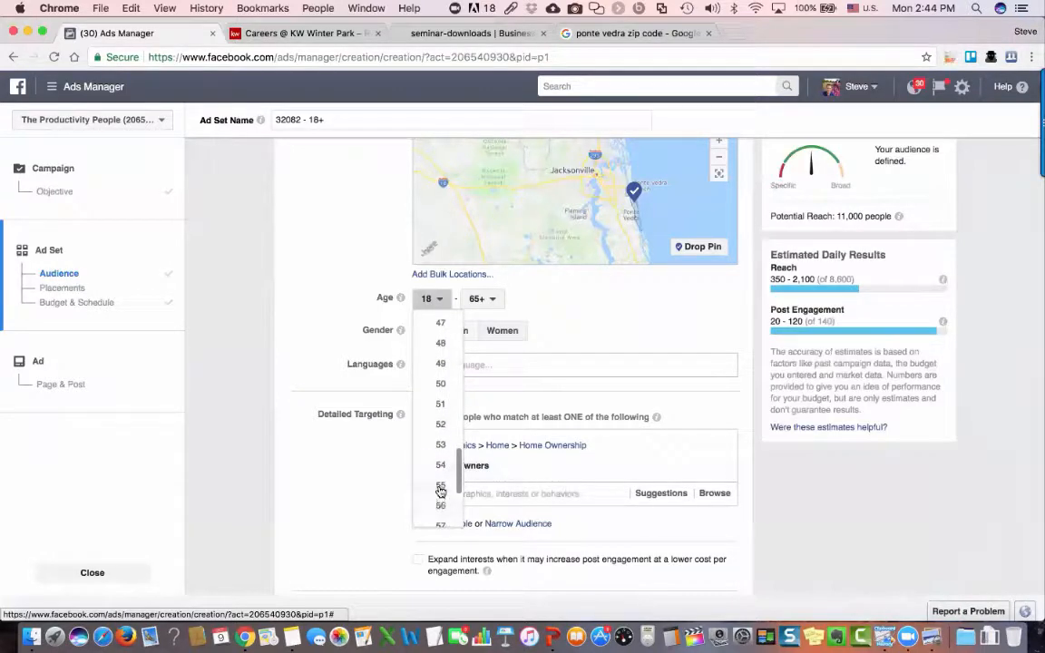
{"action": "left_click", "coordinate": [440, 485]}
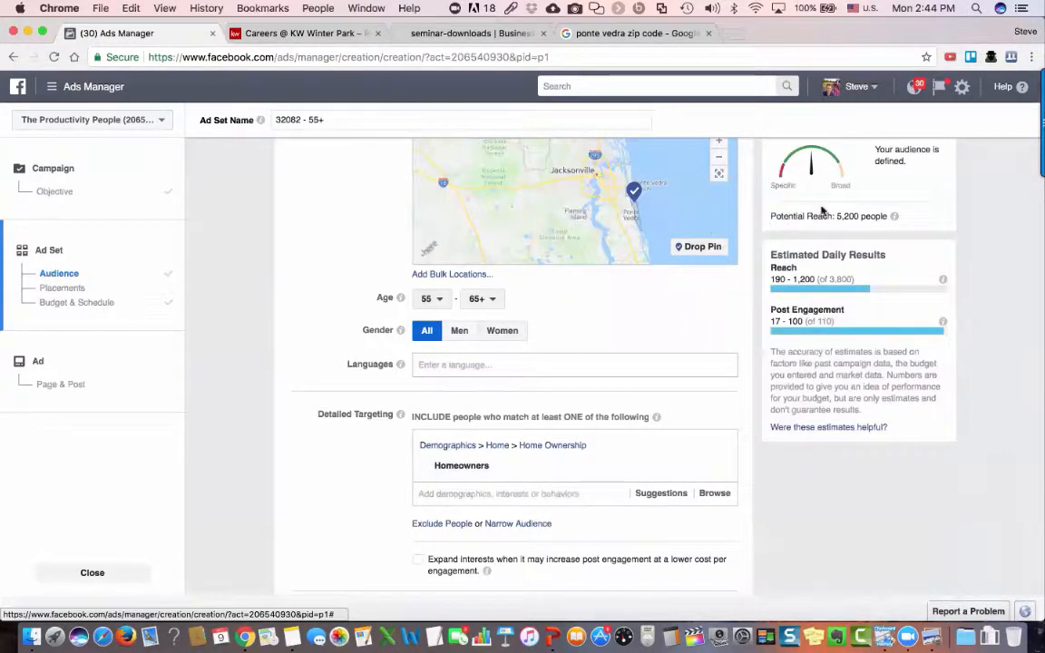
{"action": "left_click_drag", "start_coordinate": [836, 215], "coordinate": [888, 216]}
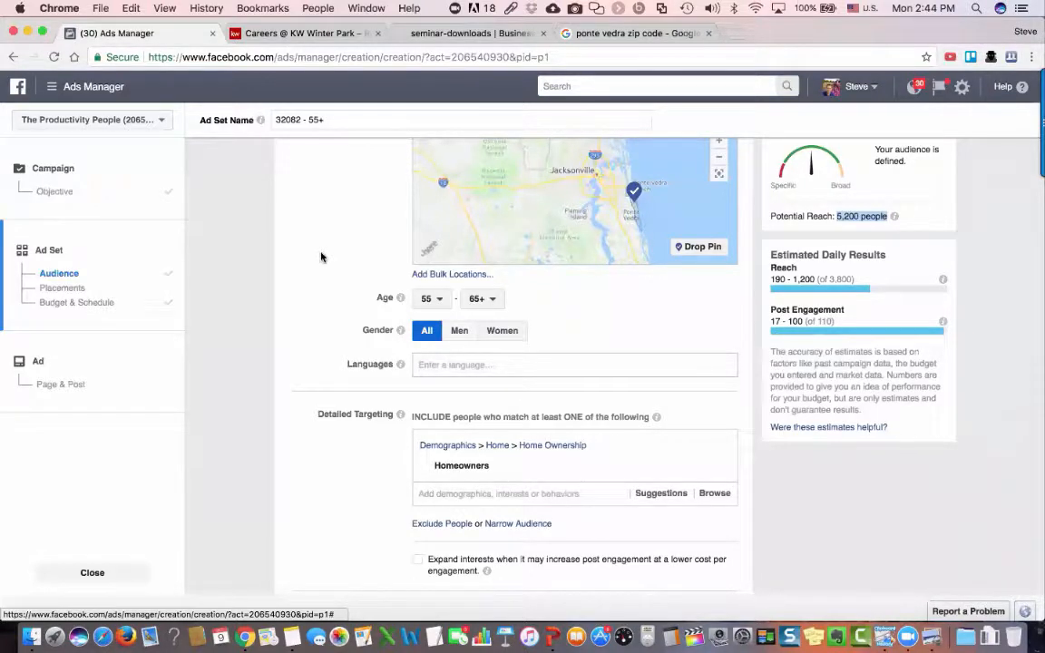
- Replace Homeowners in the detailed targeting with the Likely to move behavior and check the potential reach
{"action": "scroll", "coordinate": [320, 256], "scroll_direction": "up", "scroll_amount": 3}
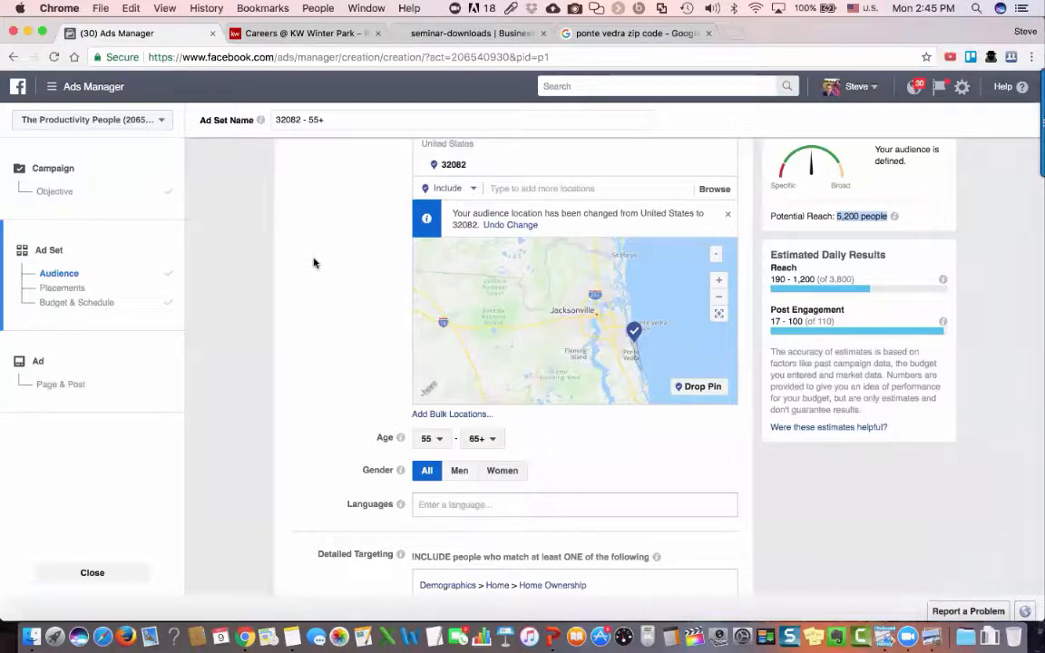
{"action": "scroll", "coordinate": [364, 286], "scroll_direction": "up", "scroll_amount": 2}
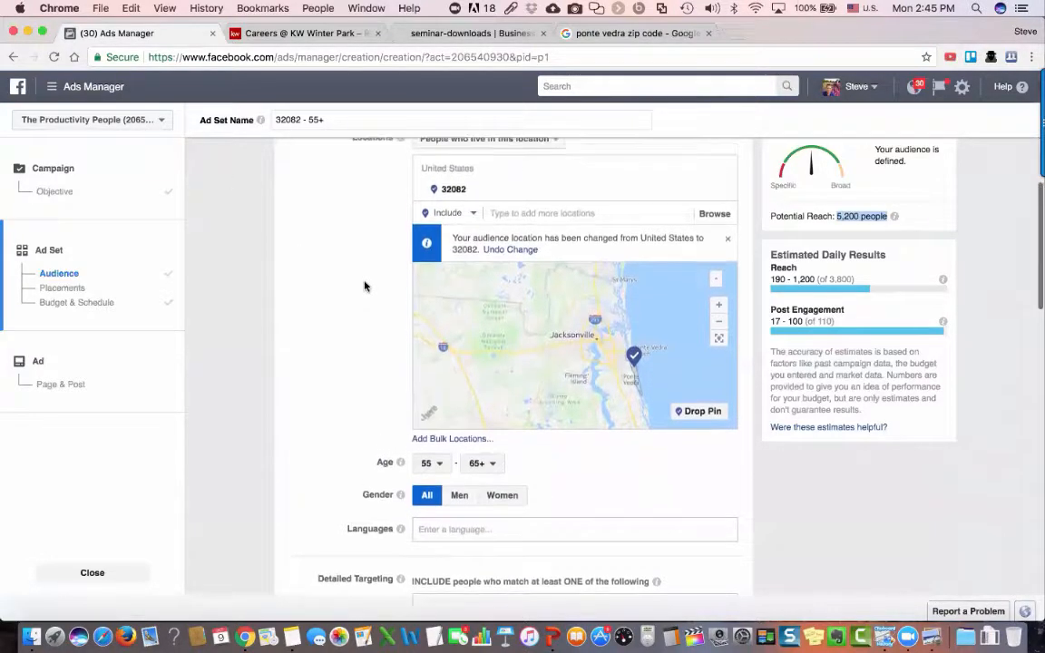
{"action": "scroll", "coordinate": [365, 287], "scroll_direction": "down", "scroll_amount": 1}
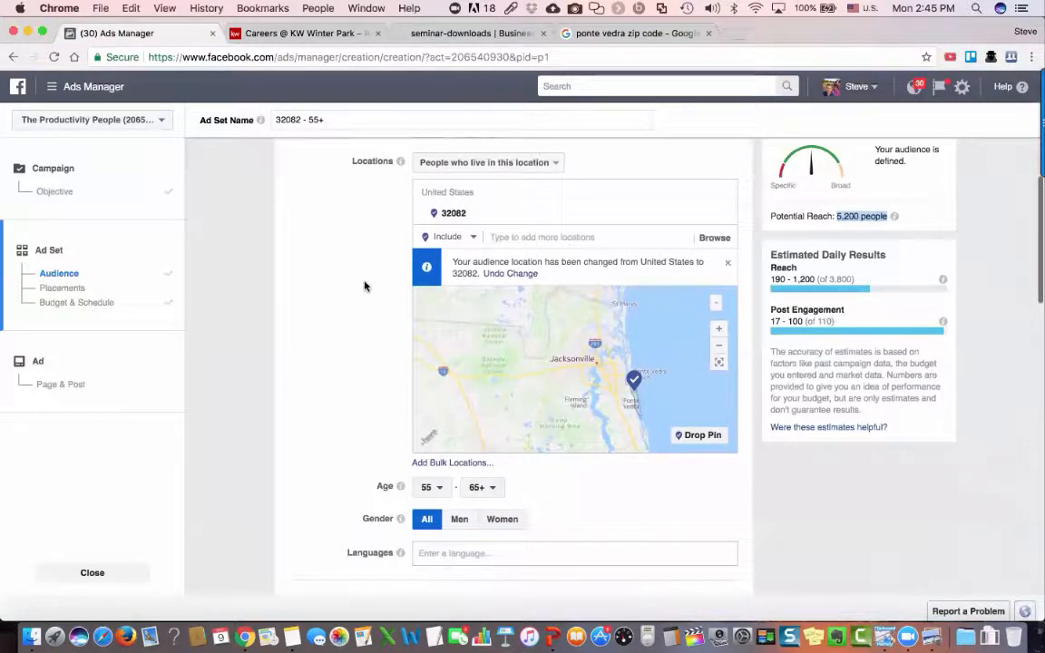
{"action": "scroll", "coordinate": [365, 287], "scroll_direction": "down", "scroll_amount": 5}
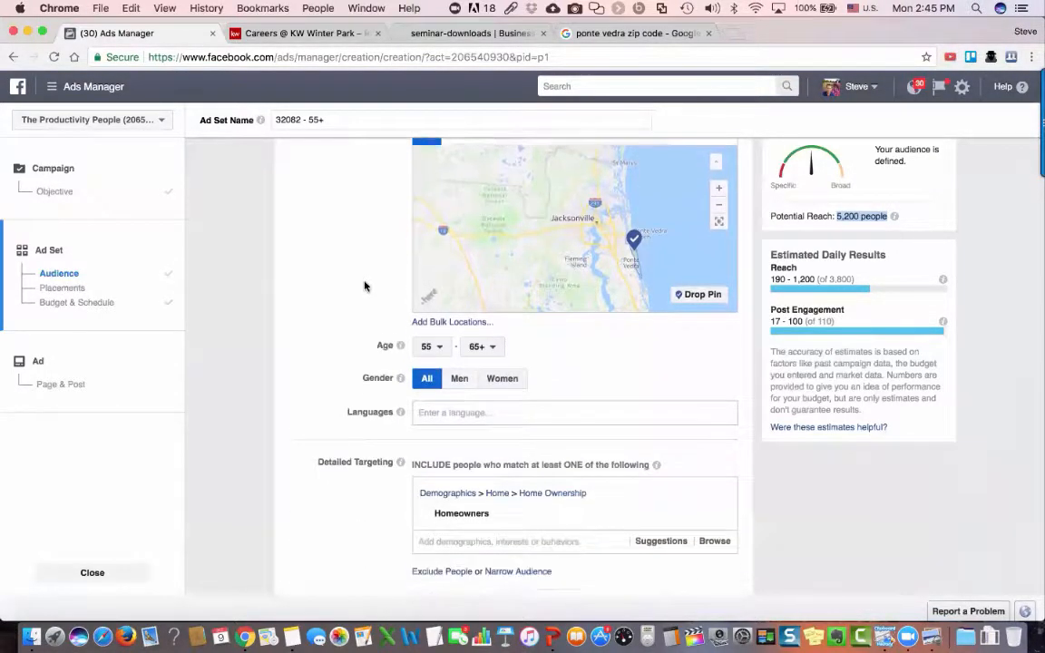
{"action": "mouse_move", "coordinate": [725, 506]}
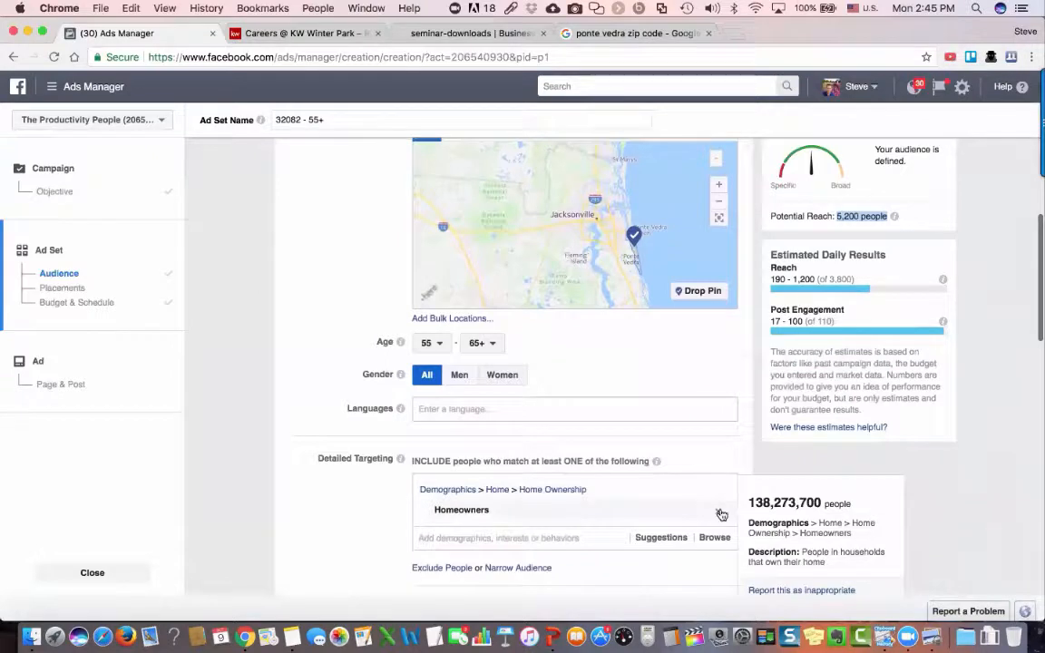
{"action": "left_click", "coordinate": [722, 515]}
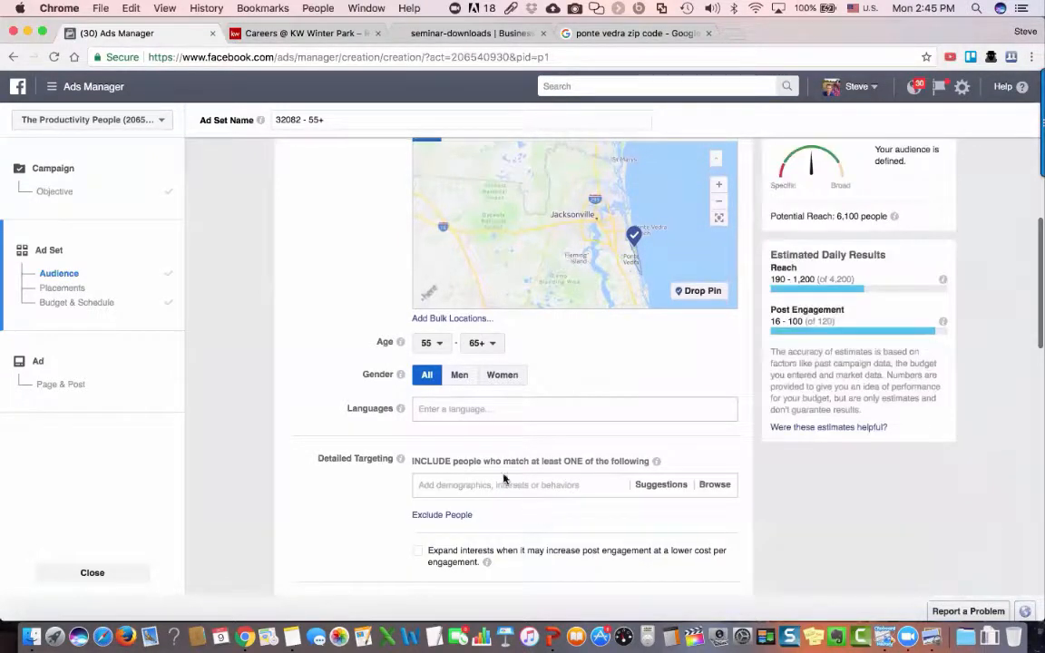
{"action": "left_click", "coordinate": [468, 485]}
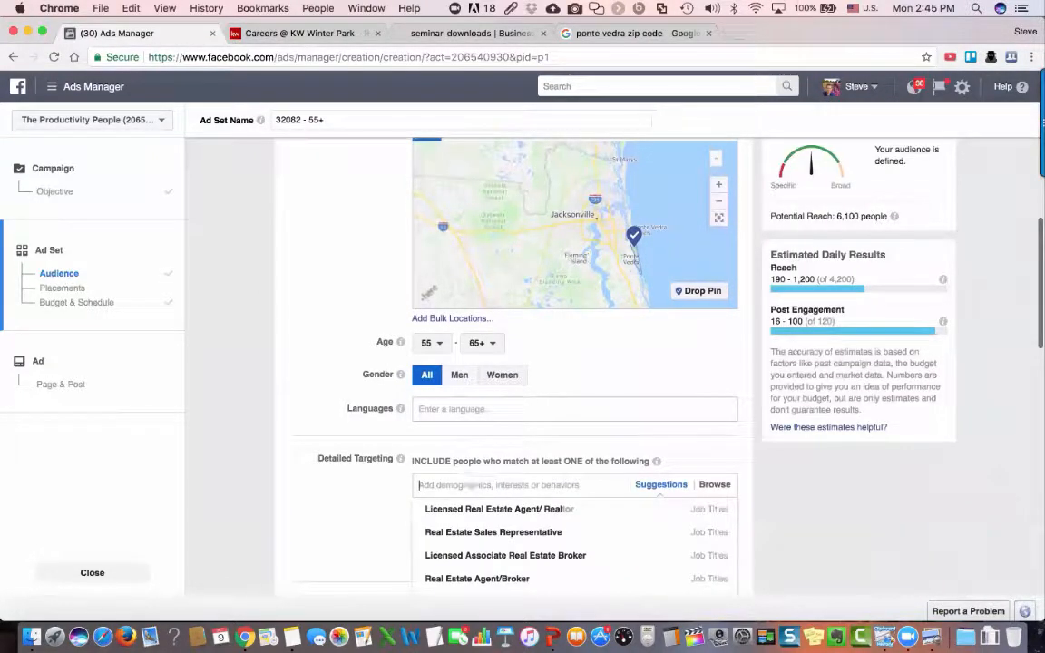
{"action": "type", "text": "like"}
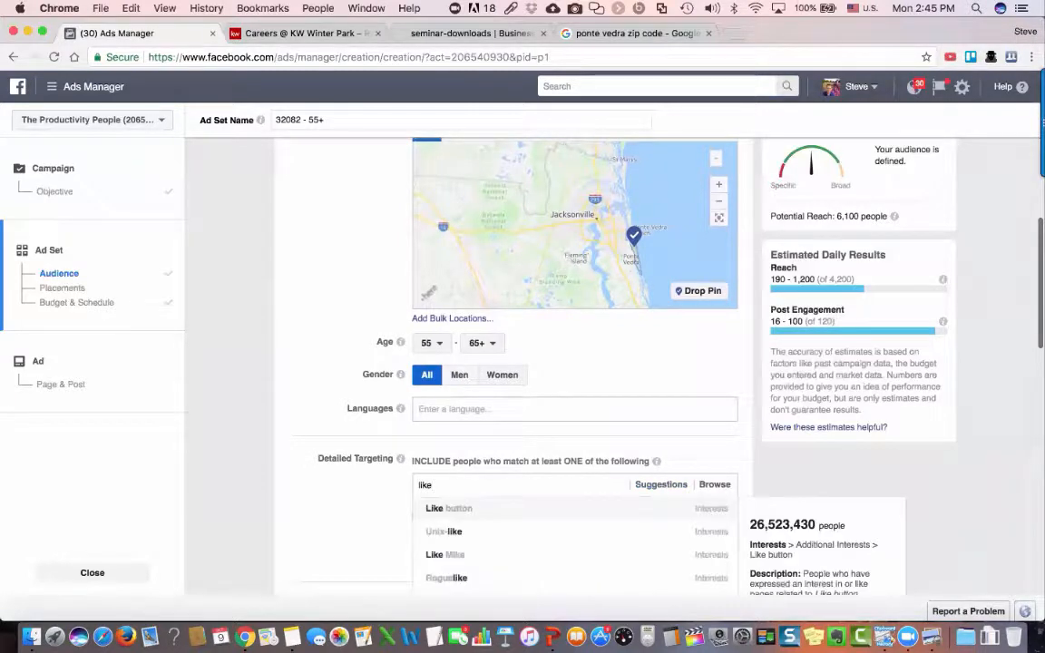
{"action": "type", "text": "ly to"}
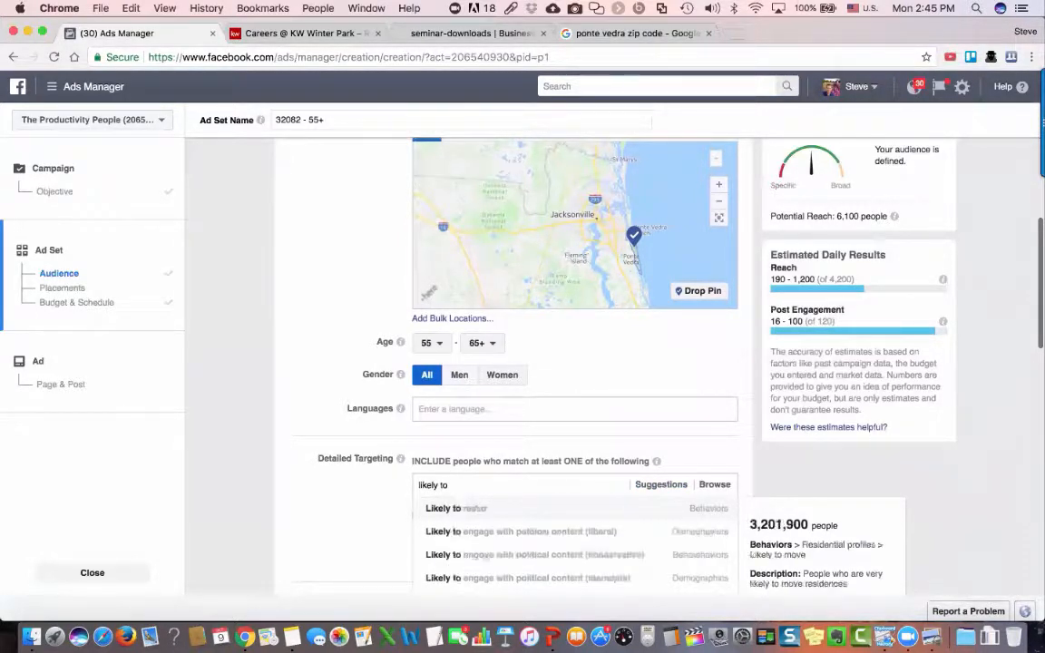
{"action": "left_click", "coordinate": [467, 507]}
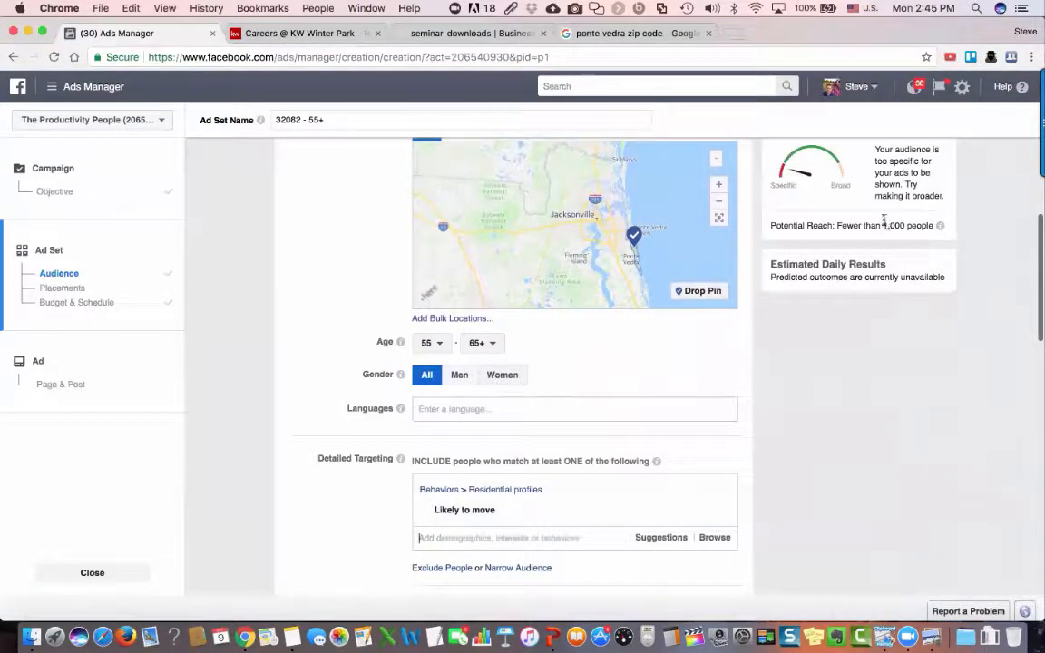
{"action": "left_click_drag", "start_coordinate": [884, 224], "coordinate": [933, 224]}
- Save this audience under a name beginning with pv-55-likeley that identifies it as the likely-to-move group
{"action": "scroll", "coordinate": [866, 380], "scroll_direction": "up", "scroll_amount": 2}
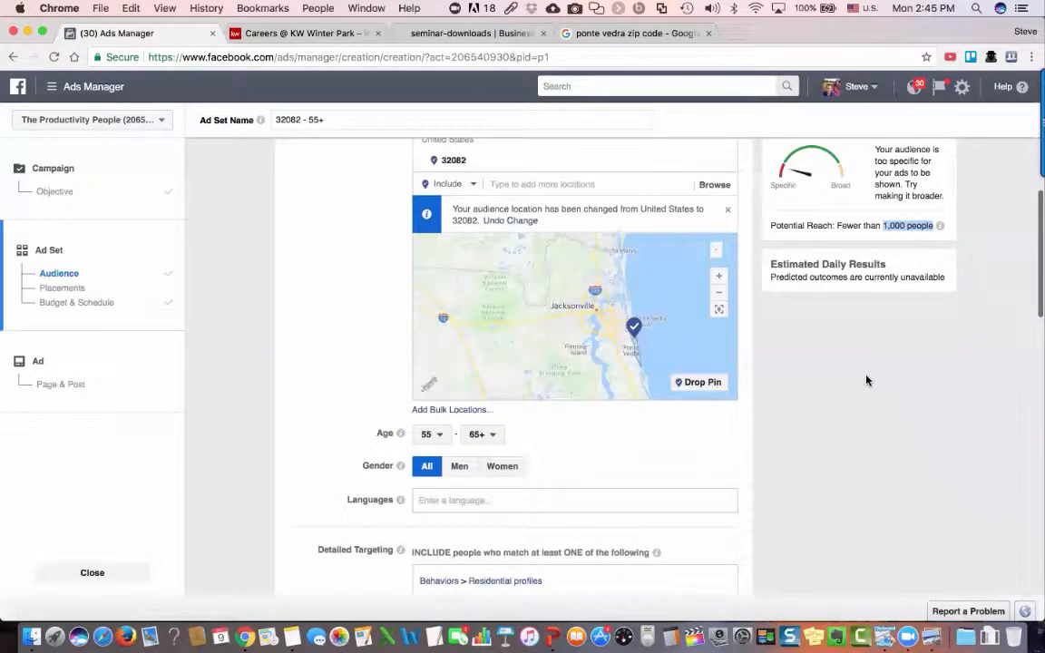
{"action": "scroll", "coordinate": [866, 380], "scroll_direction": "down", "scroll_amount": 5}
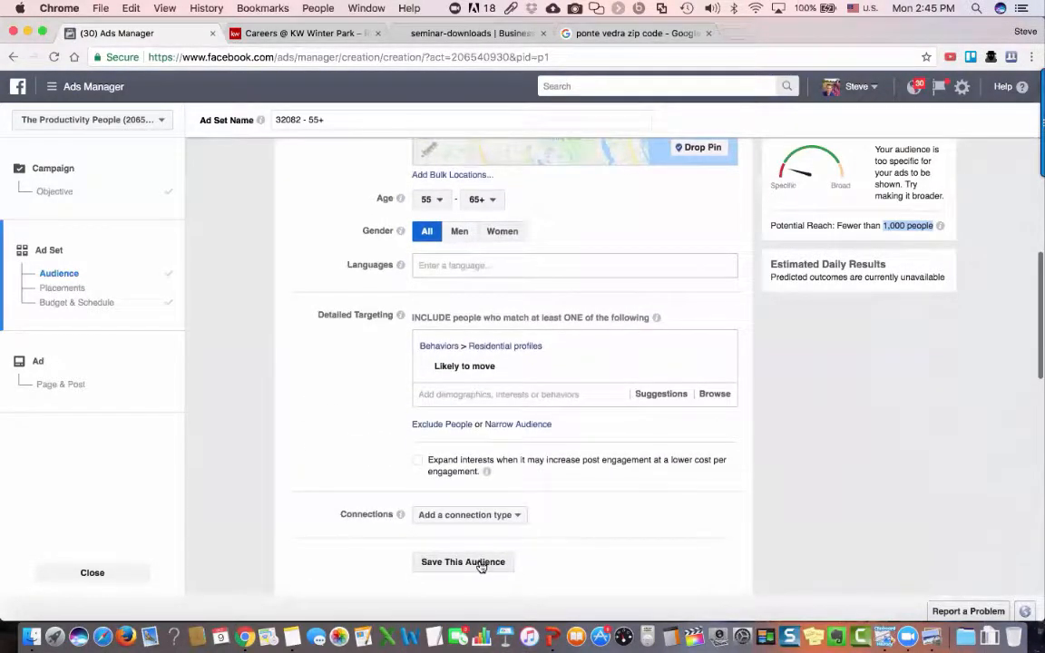
{"action": "left_click", "coordinate": [481, 564]}
{"action": "triple_click", "coordinate": [513, 260]}
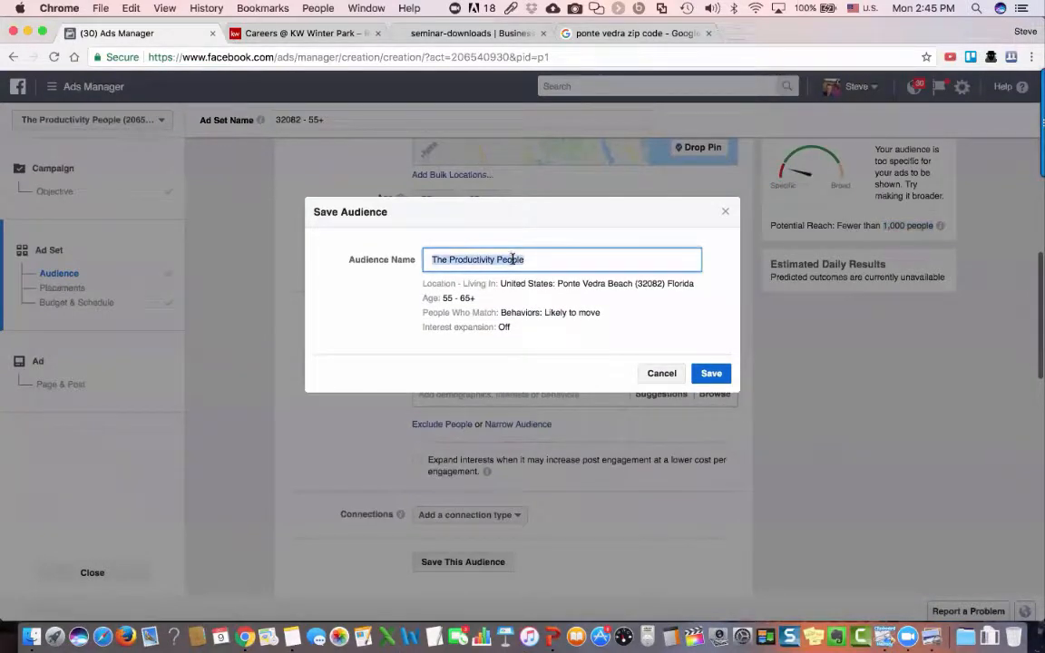
{"action": "type", "text": "pv"}
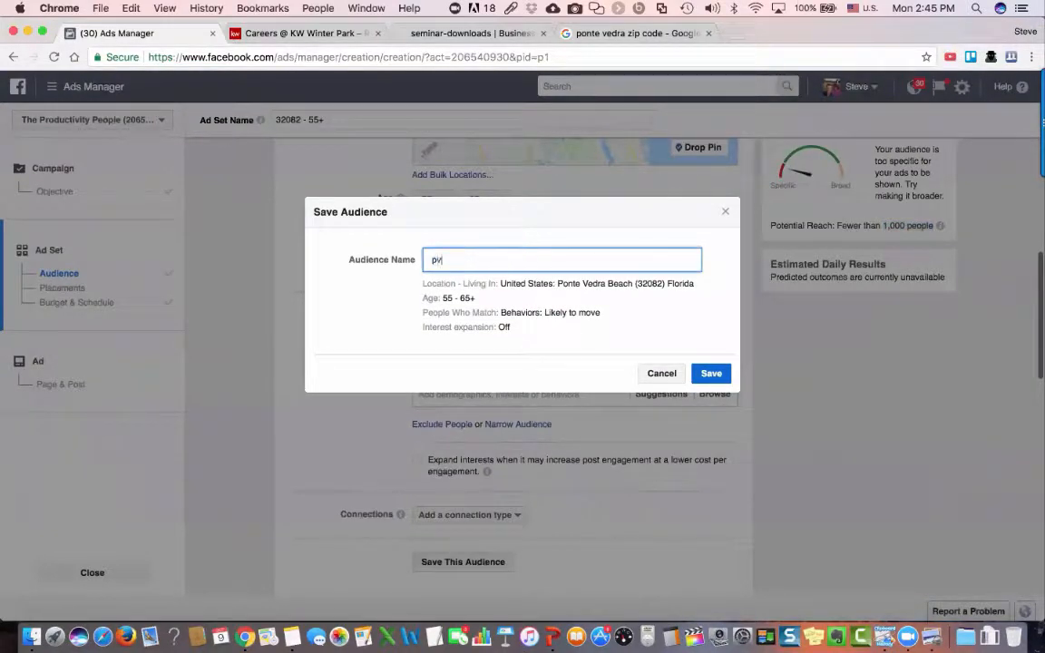
{"action": "type", "text": "-55-likeley"}
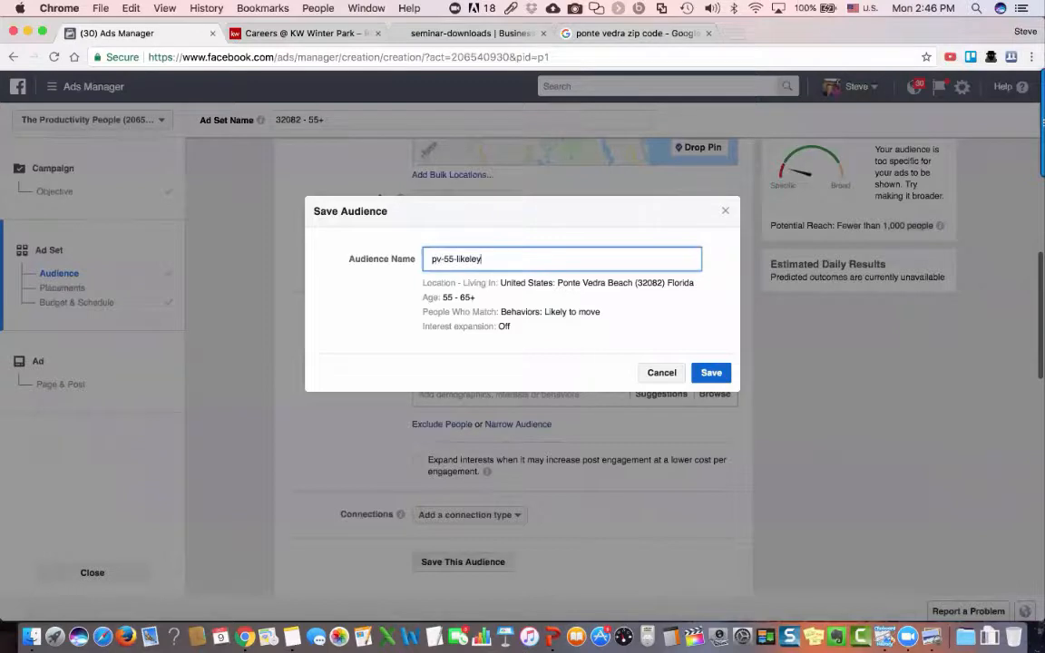
{"action": "type", "text": "to"}
{"action": "type", "text": "me"}
{"action": "type", "text": "ve"}
{"action": "left_click", "coordinate": [713, 373]}
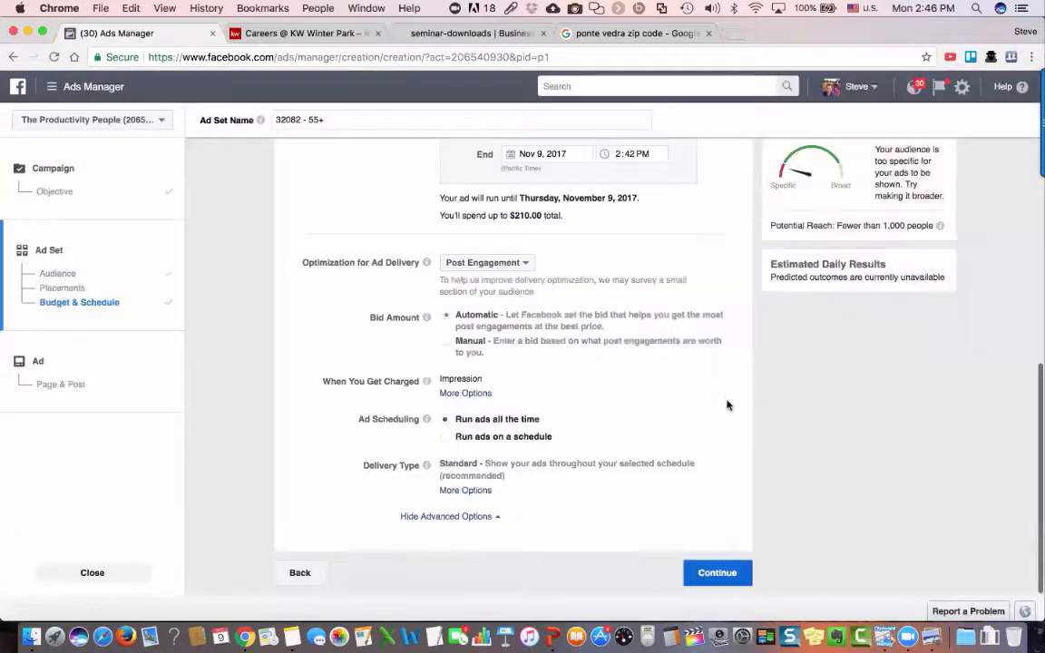